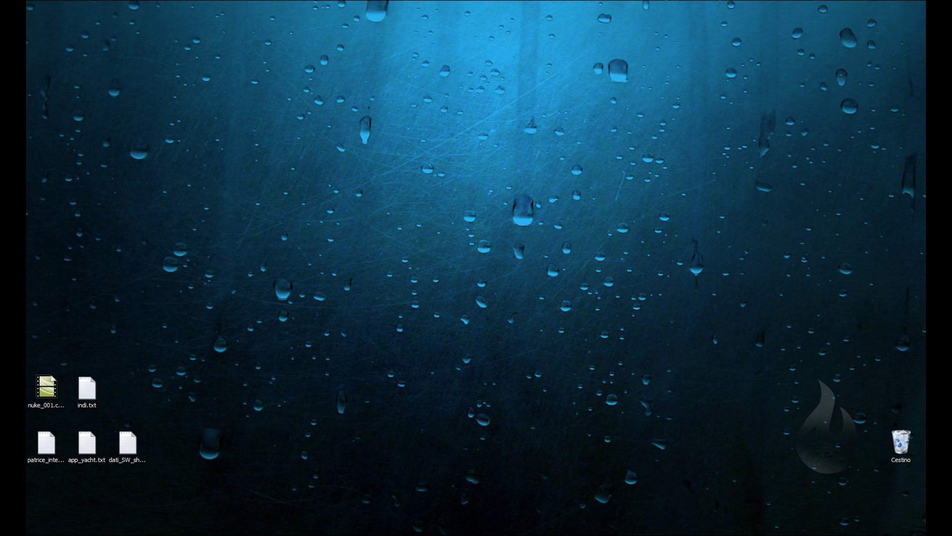
Open the Nuke 8.0v4 User Guide from The Foundry's program folder and widen its window.
key("super")
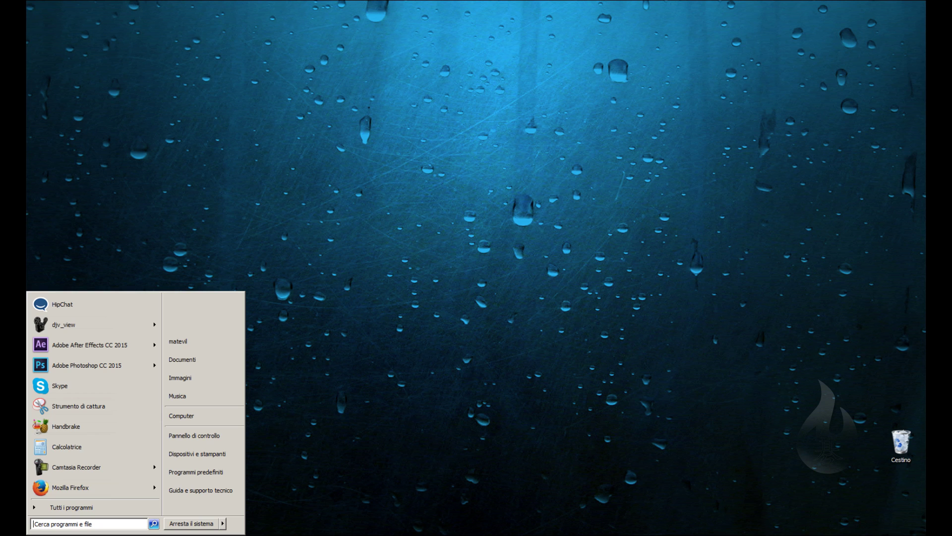
left_click(69, 508)
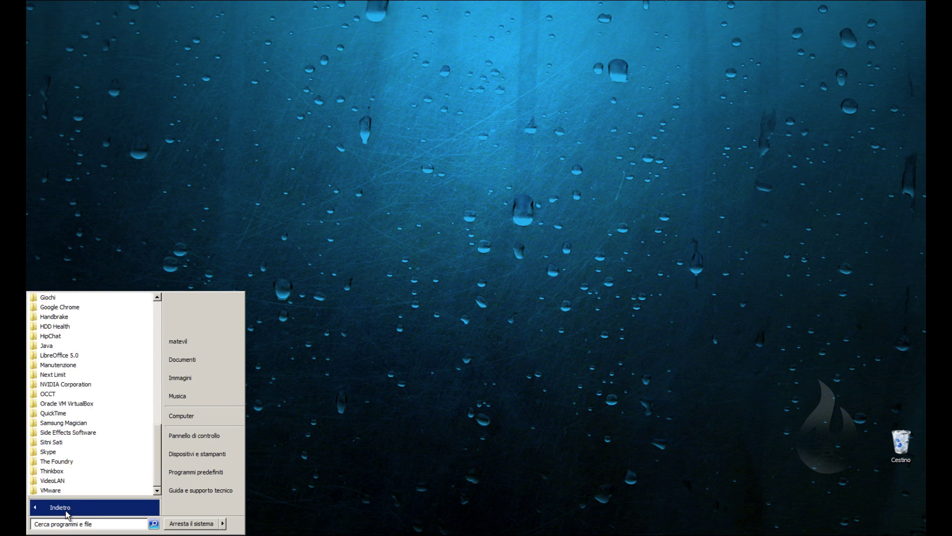
left_click(77, 462)
left_click(65, 461)
scroll(127, 306, "down", 1)
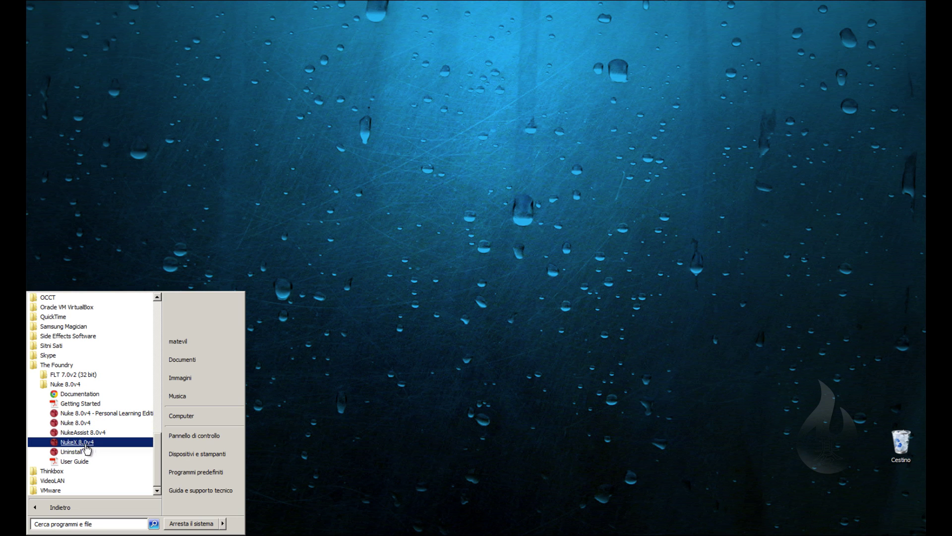
left_click(77, 461)
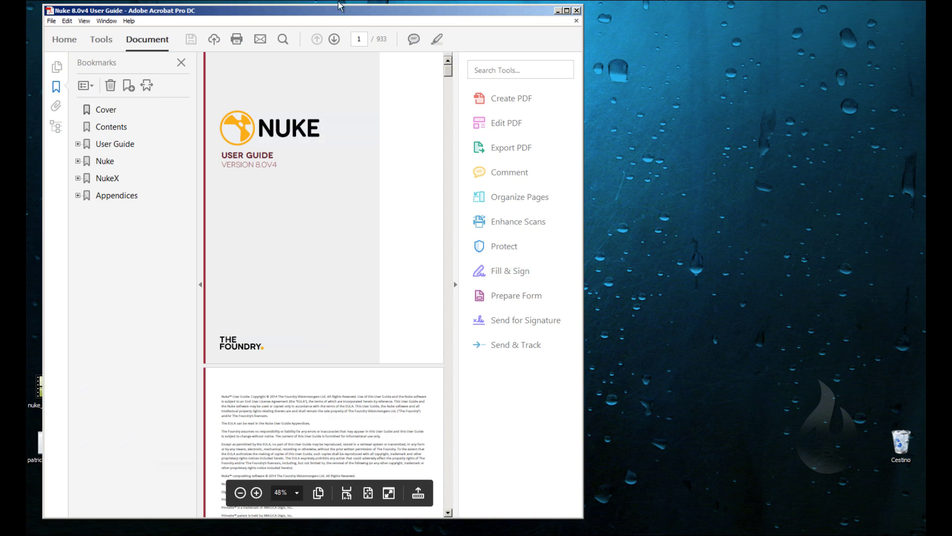
left_click_drag(584, 72, 852, 74)
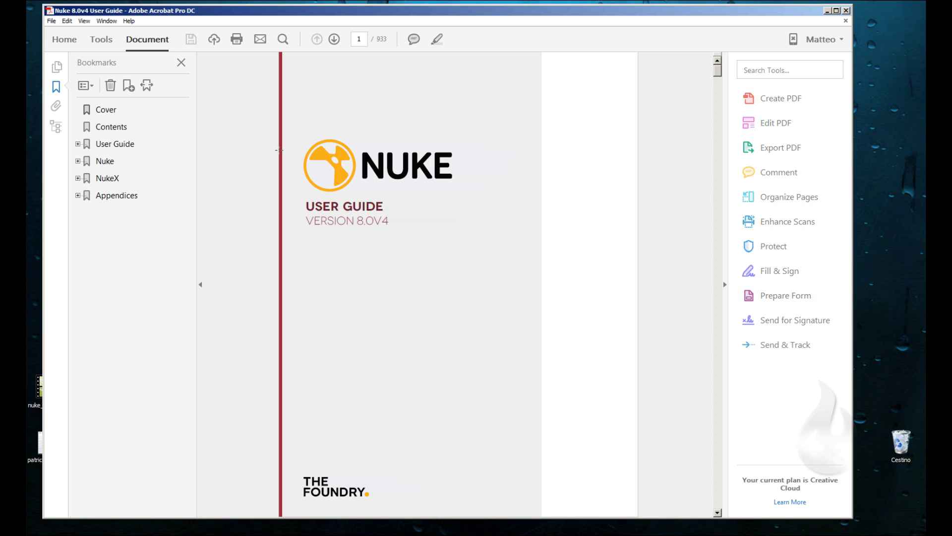
View the guide's cover and look through its table of contents, down to the keying chapters.
left_click(105, 111)
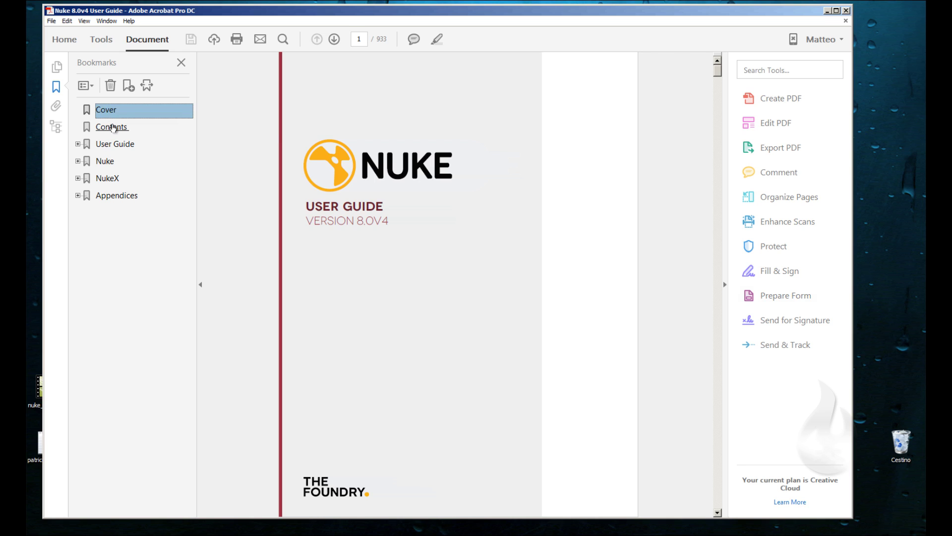
left_click(110, 128)
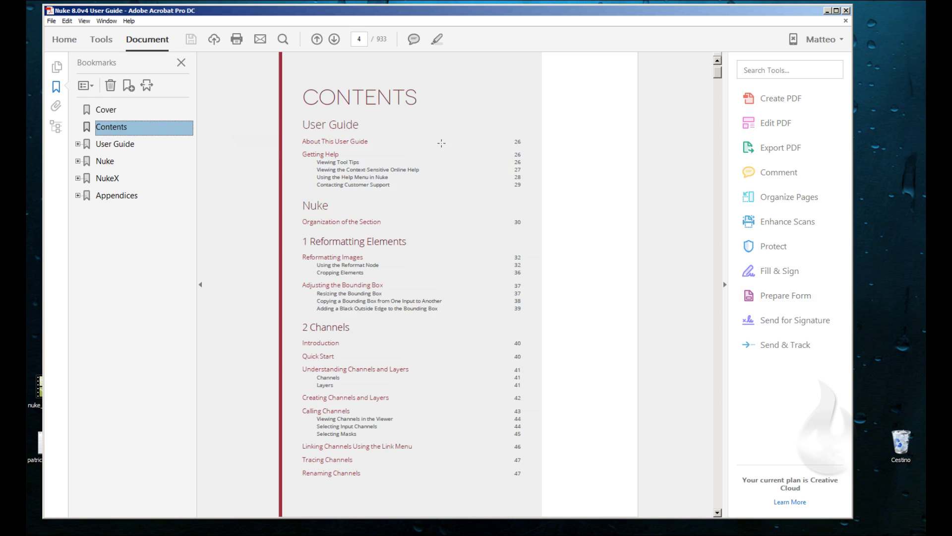
scroll(379, 167, "down", 3)
scroll(379, 166, "down", 10)
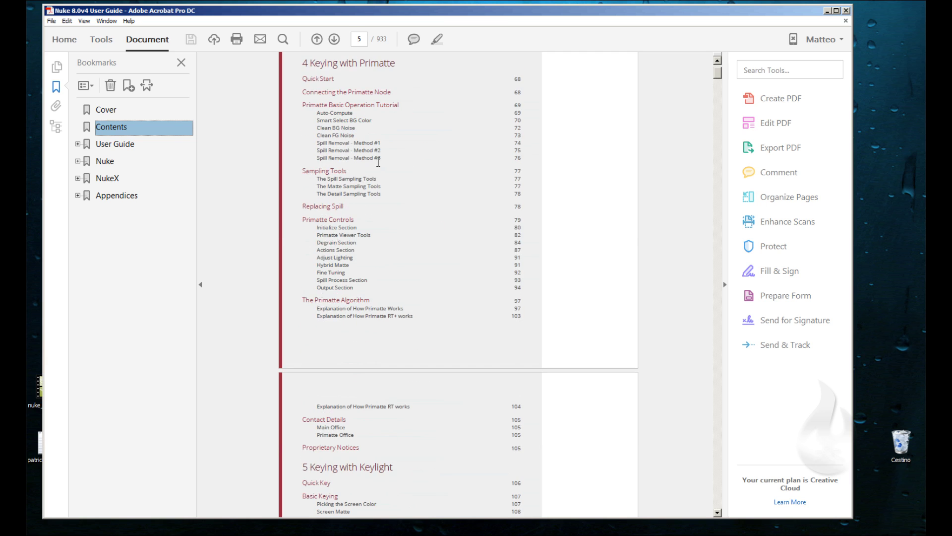
Read through the User Guide section, from About This User Guide to Contacting Customer Support.
left_click(99, 144)
scroll(404, 190, "down", 15)
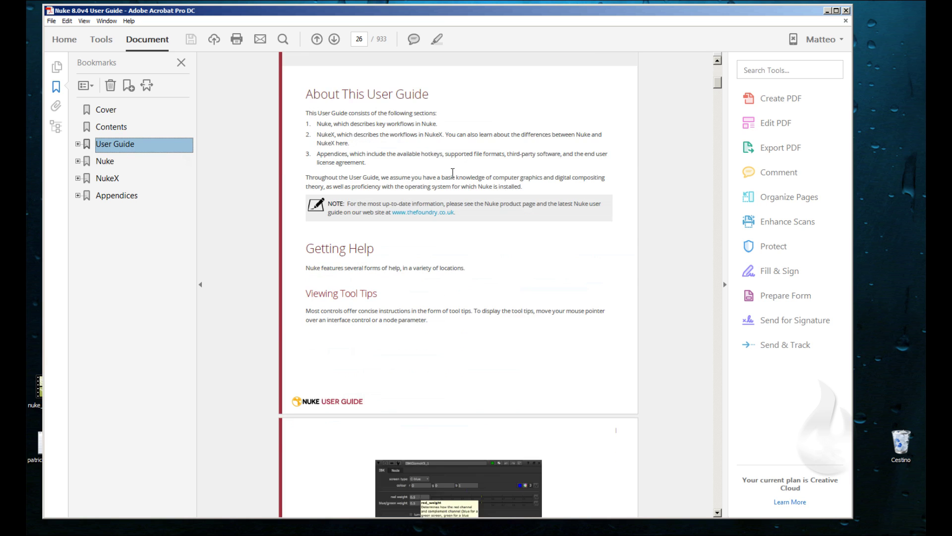
scroll(392, 173, "down", 7)
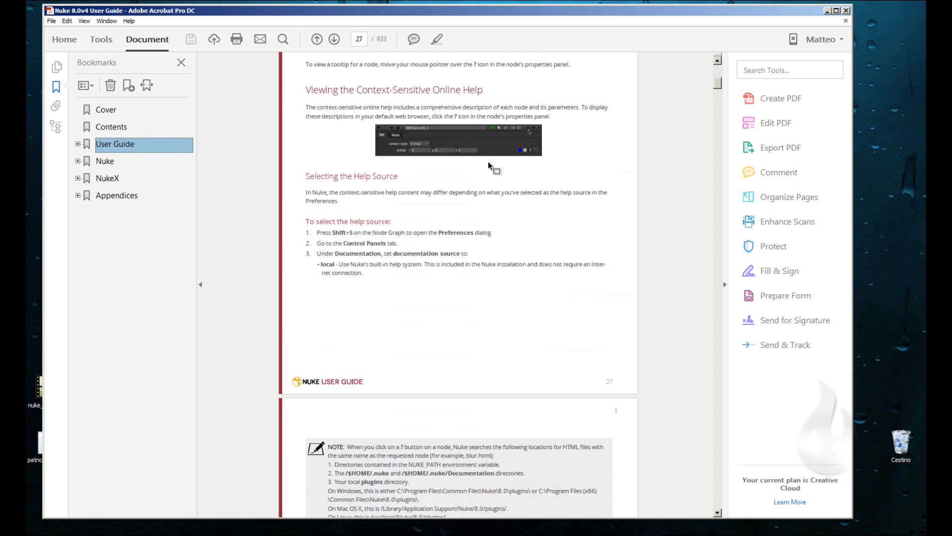
scroll(451, 308, "down", 9)
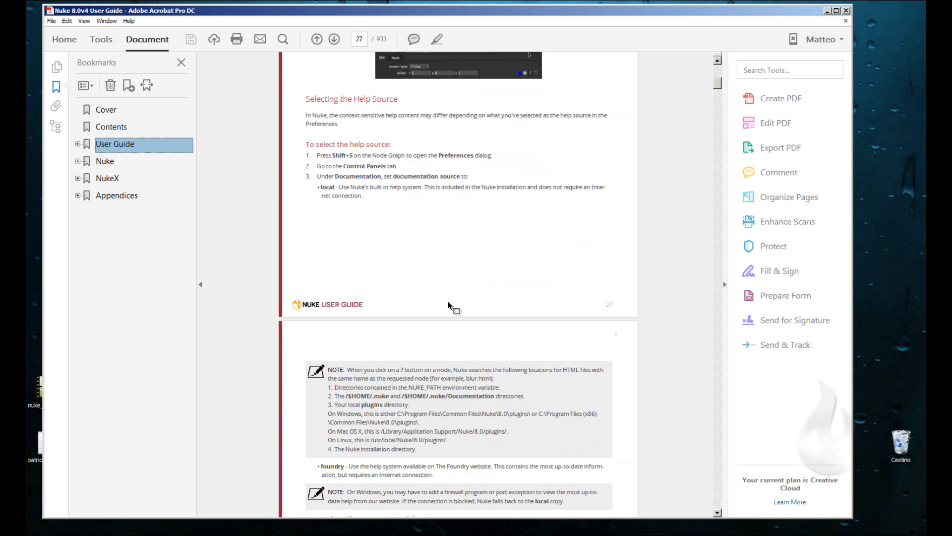
scroll(449, 301, "down", 3)
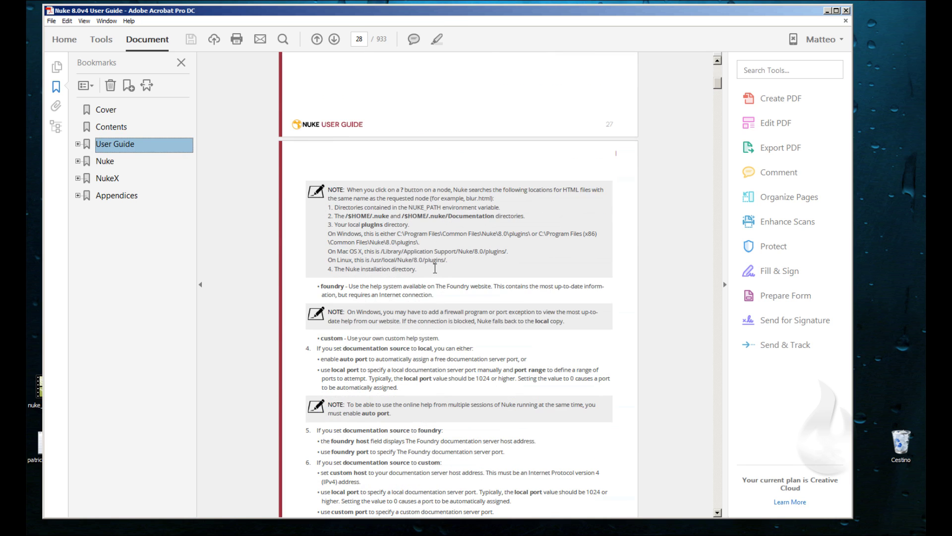
left_click(435, 268)
scroll(419, 237, "down", 5)
scroll(418, 236, "down", 18)
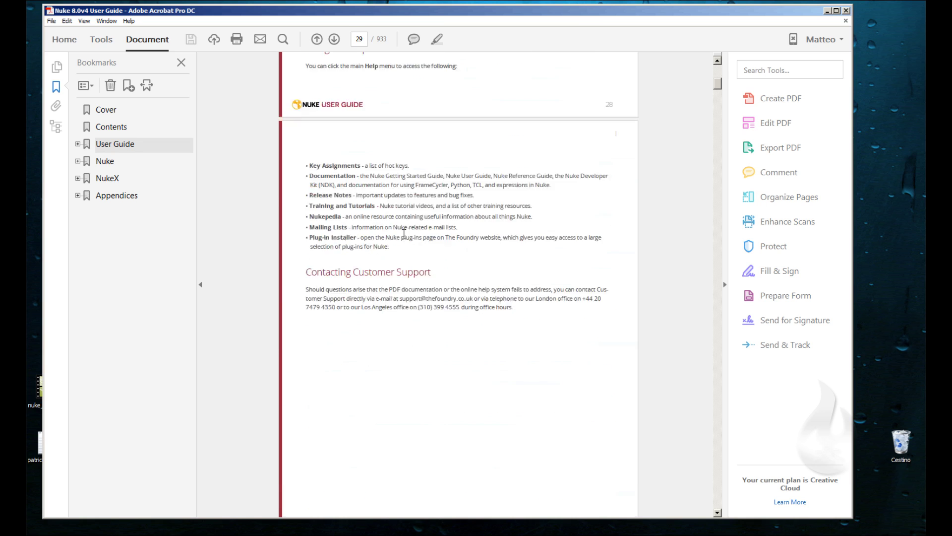
Look over the chapter overviews of the Nuke and NukeX sections, continuing to the Denoise chapter.
left_click(96, 163)
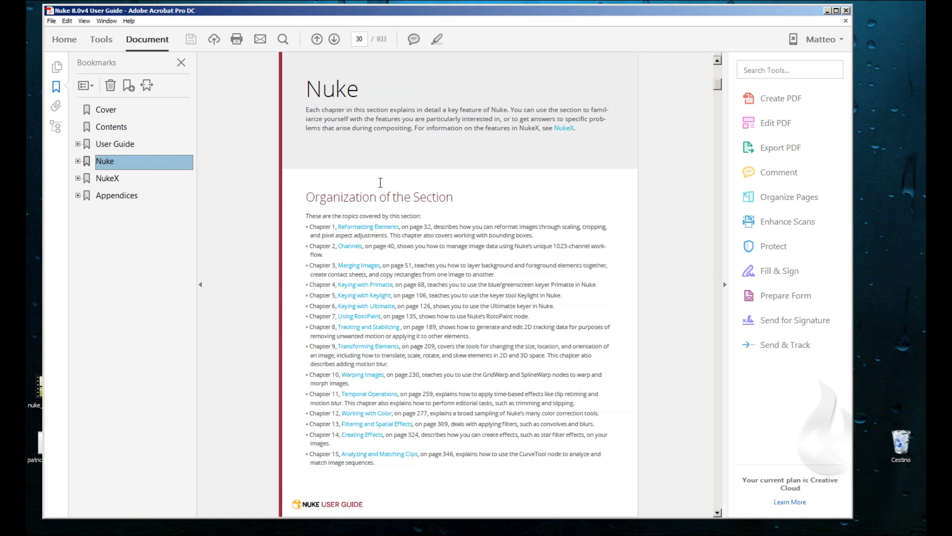
scroll(237, 193, "down", 2)
left_click(102, 179)
scroll(431, 184, "down", 20)
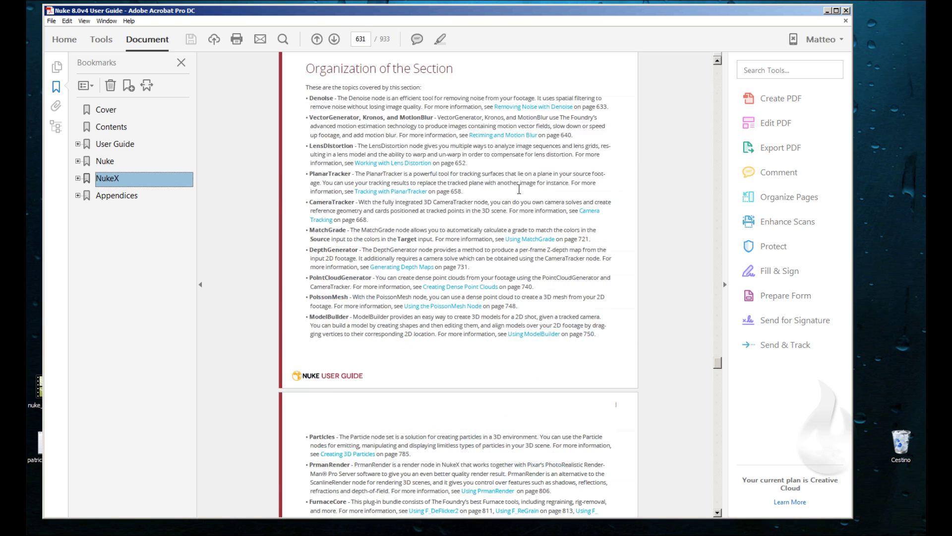
scroll(519, 193, "down", 5)
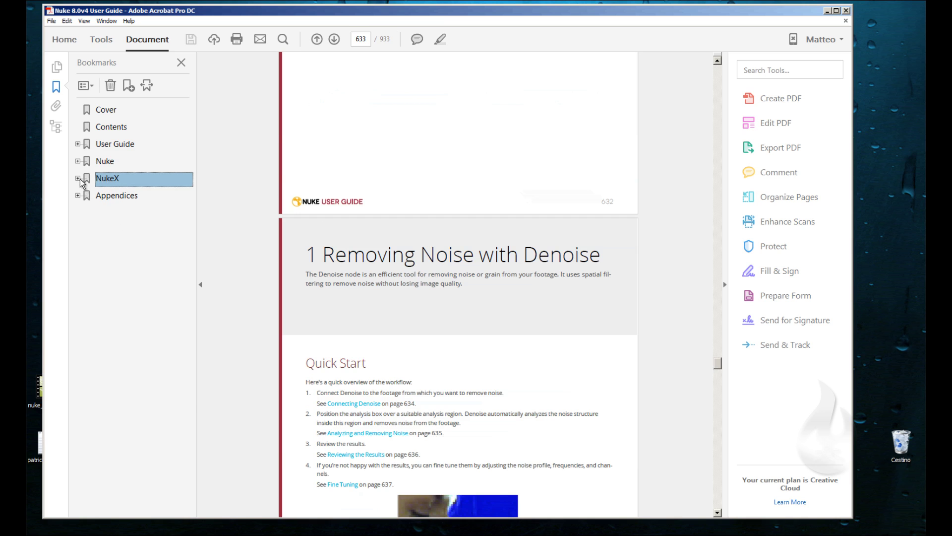
Expand the NukeX bookmarks and read the PrmanRender chapter, including the RenderMan setup and Using the ModifyRIB Node topics.
left_click(77, 179)
scroll(114, 223, "down", 5)
left_click(120, 318)
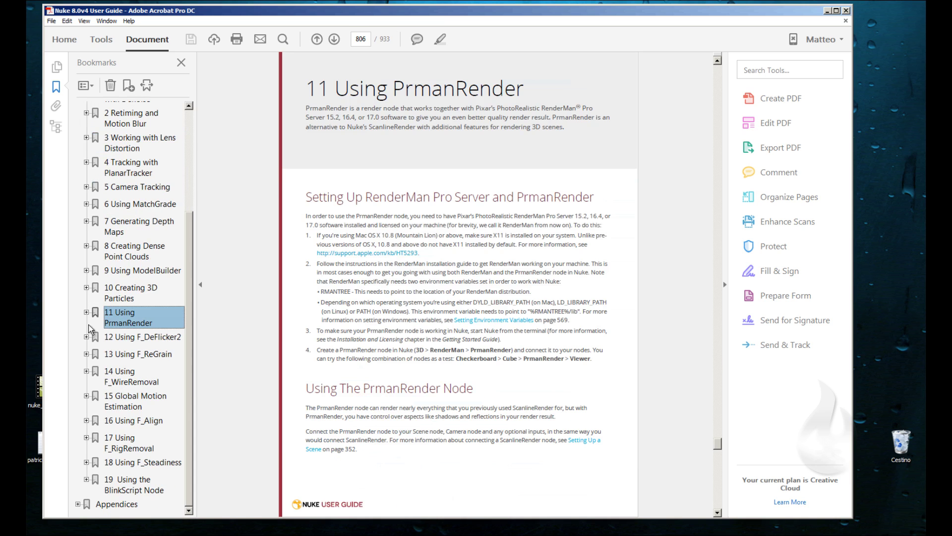
left_click(87, 312)
left_click(123, 358)
scroll(271, 369, "down", 12)
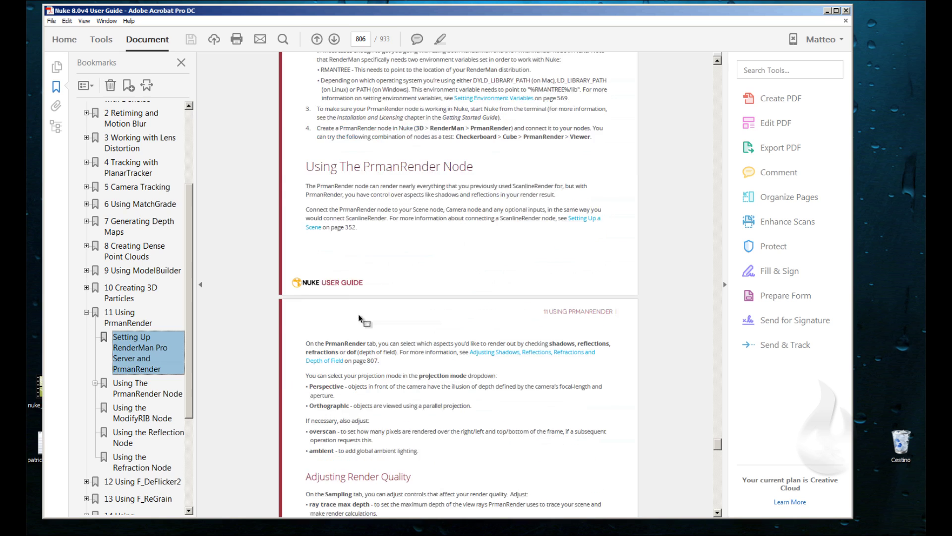
left_click(153, 418)
scroll(451, 236, "down", 6)
scroll(451, 236, "down", 10)
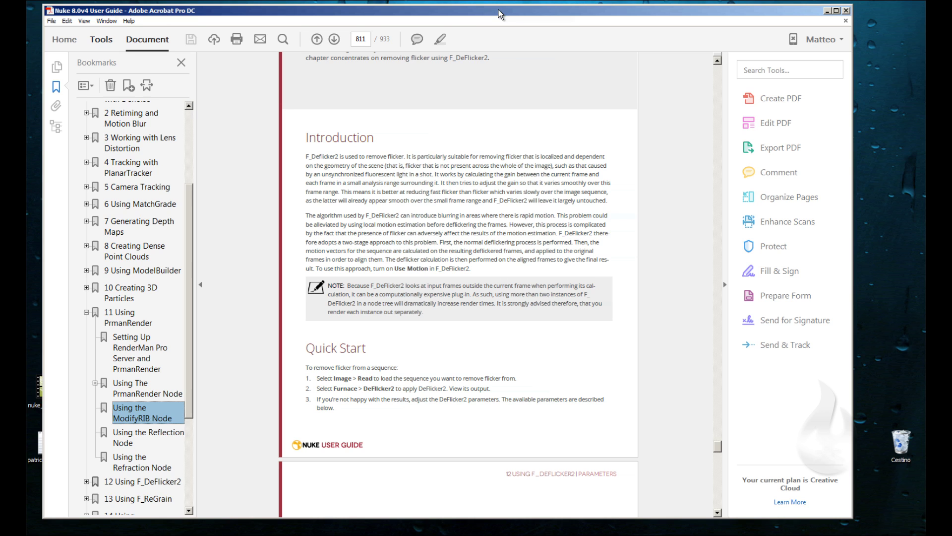
Close the user guide and switch to Nuke.
mouse_move(494, 12)
left_mouse_down()
mouse_move(516, 12)
mouse_move(506, 10)
left_mouse_up()
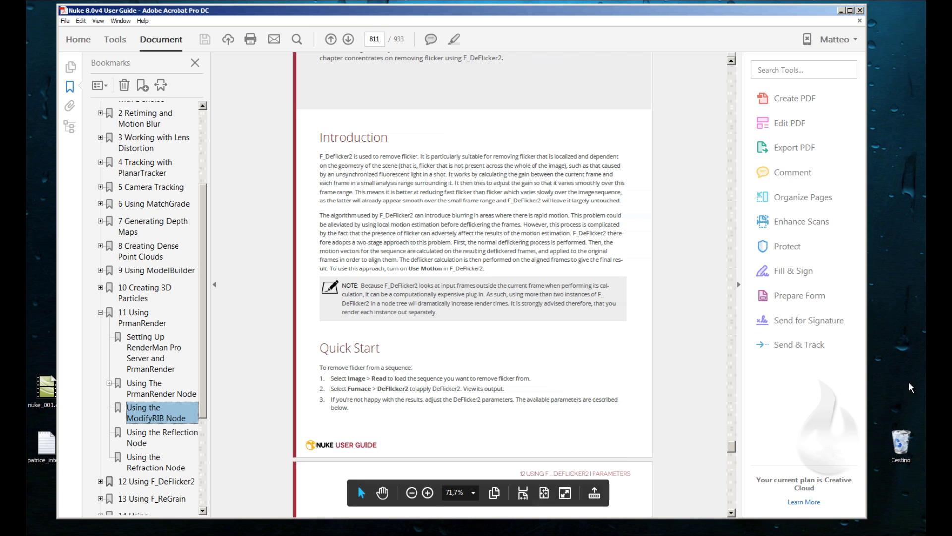
left_click(866, 10)
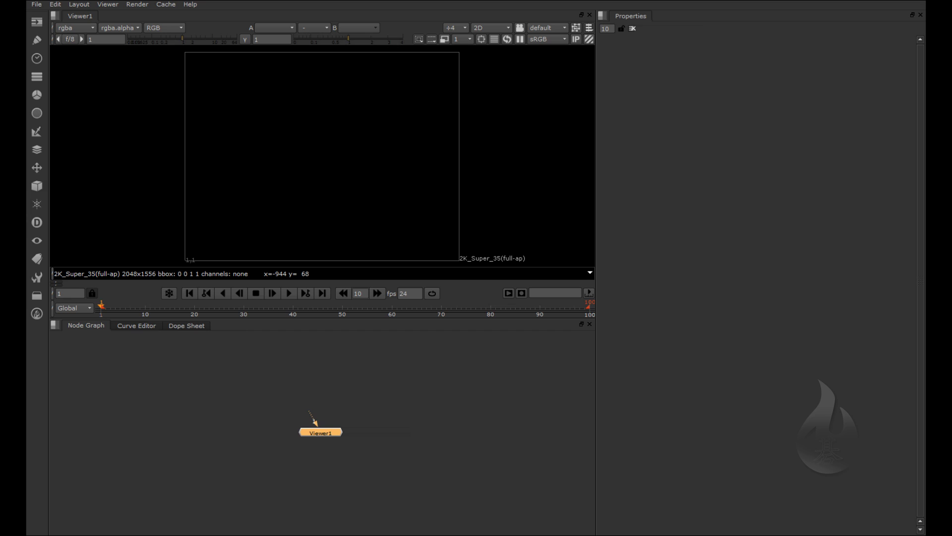
left_click(36, 6)
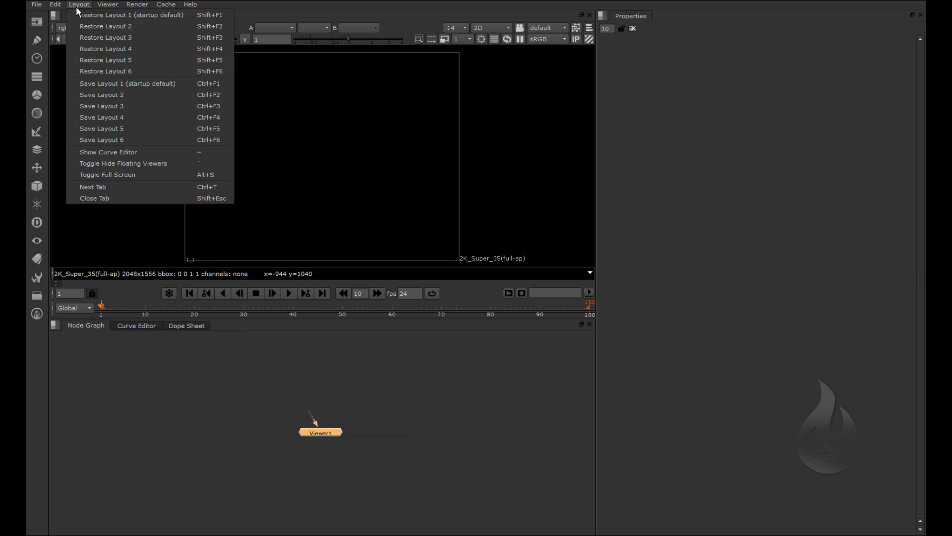
left_click(152, 203)
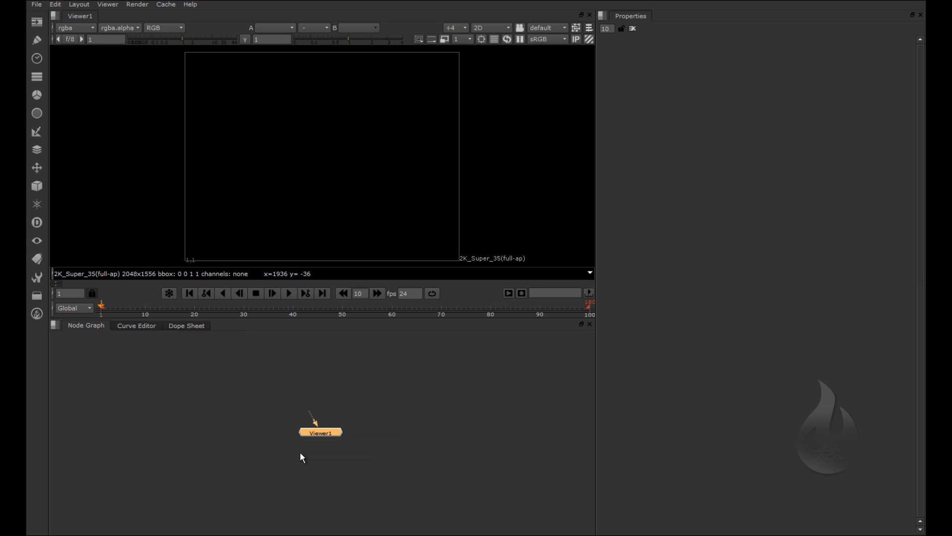
Examine the Viewer1 node in the Node Graph from different positions and at different zoom levels.
middle_click_drag(353, 416, 257, 419)
scroll(276, 418, "down", 2)
scroll(275, 419, "up", 6)
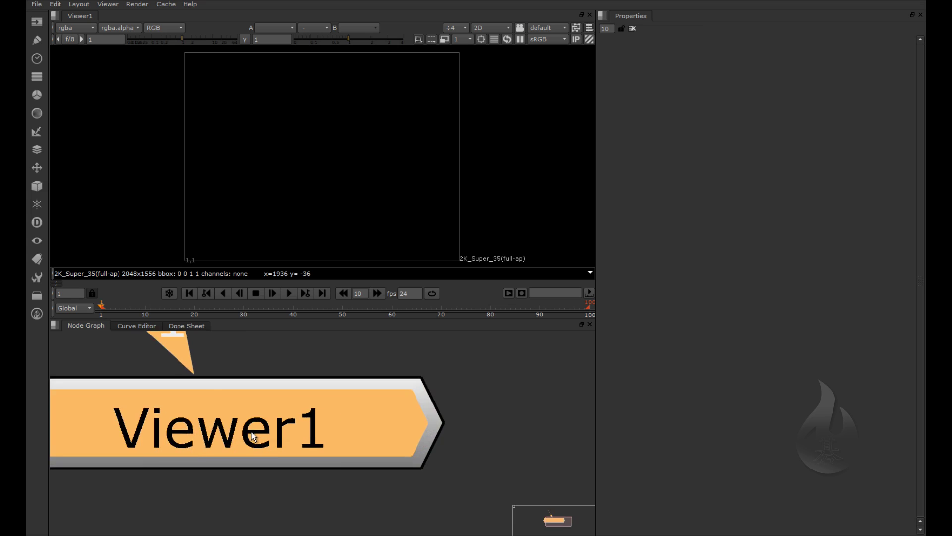
scroll(272, 442, "down", 3)
scroll(268, 440, "down", 3)
scroll(249, 428, "up", 5)
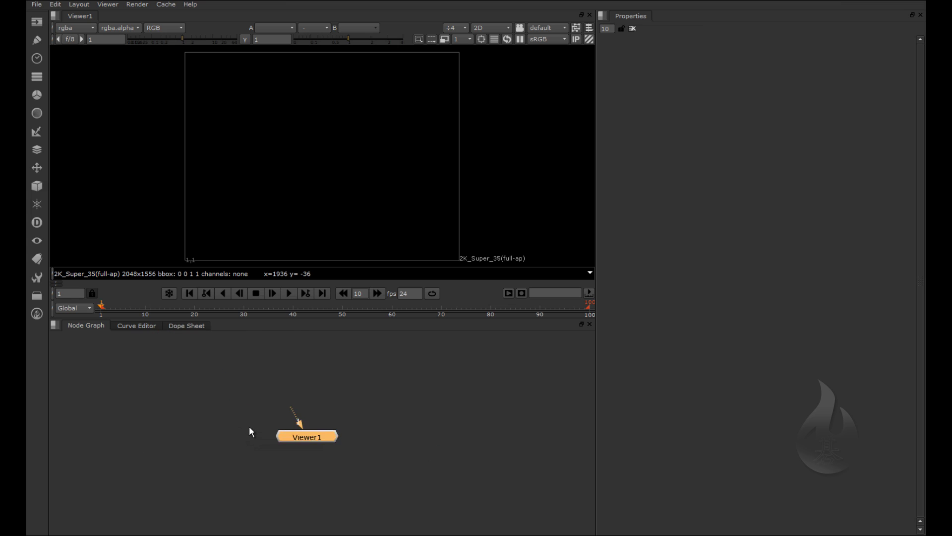
scroll(244, 397, "down", 1)
scroll(246, 412, "down", 3)
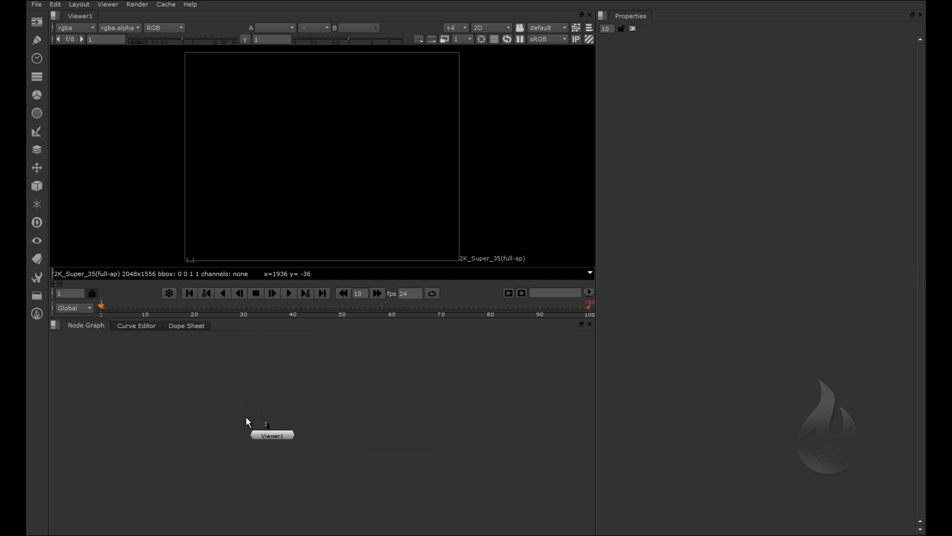
Browse the node categories offered in the Node Graph, such as Channel, Particles and Merge, without adding a node.
right_click(426, 408)
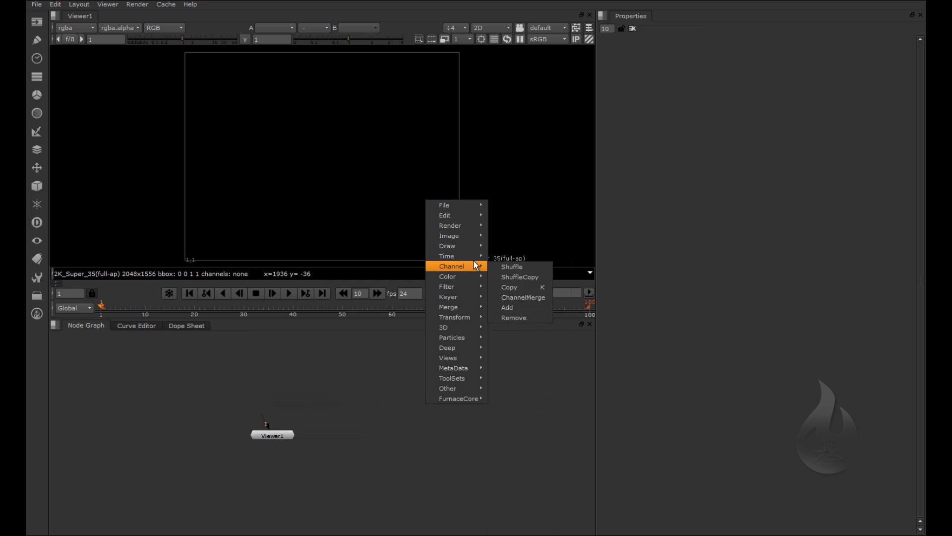
mouse_move(471, 246)
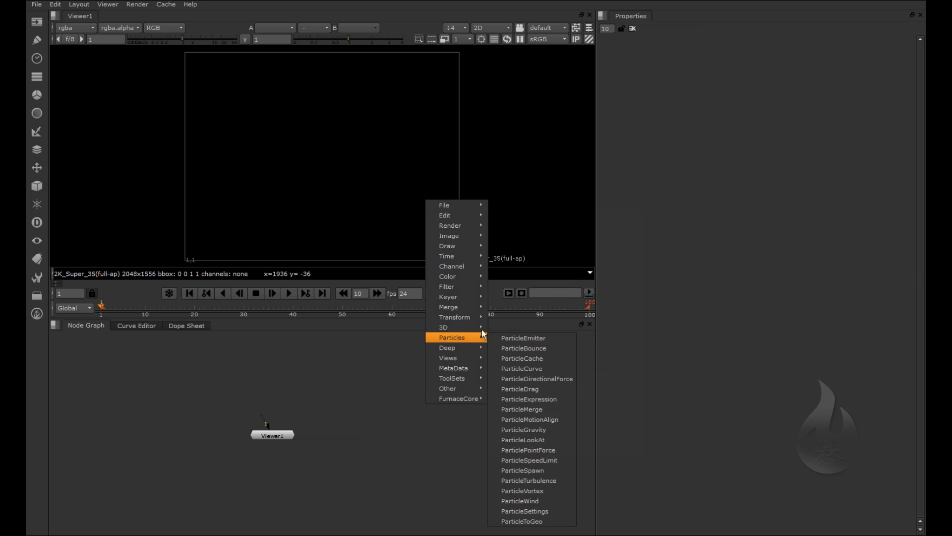
mouse_move(471, 328)
mouse_move(526, 359)
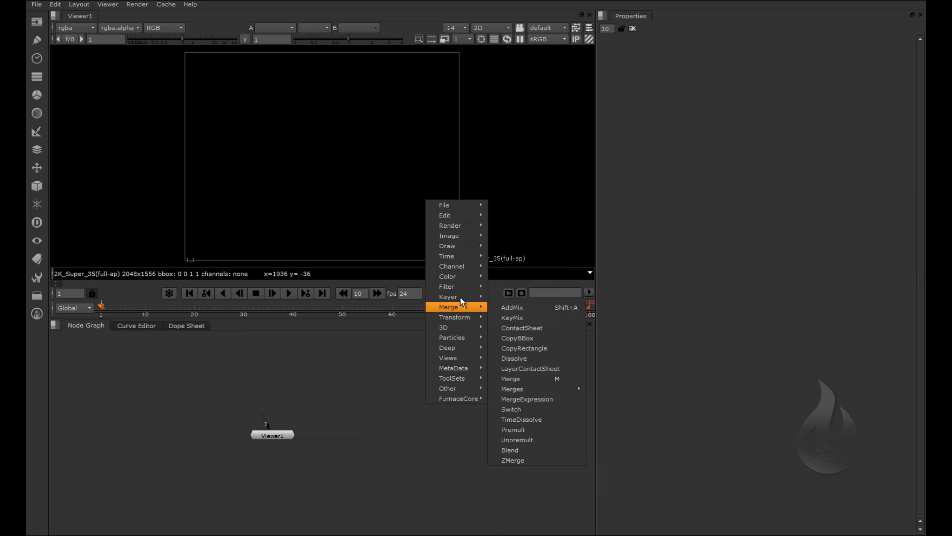
mouse_move(449, 389)
left_click(378, 398)
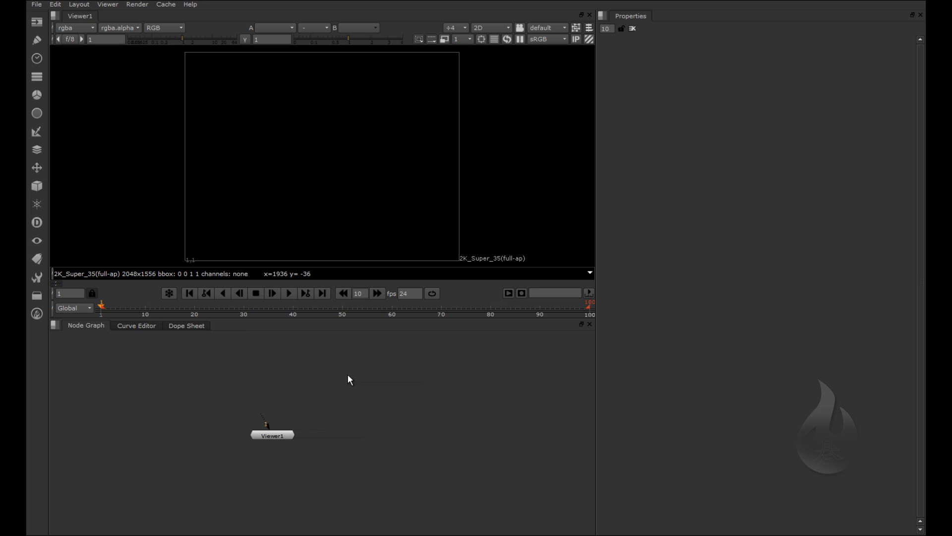
Search for a node in the Node Graph with "glo" and shorten the search text to "g".
key("Tab")
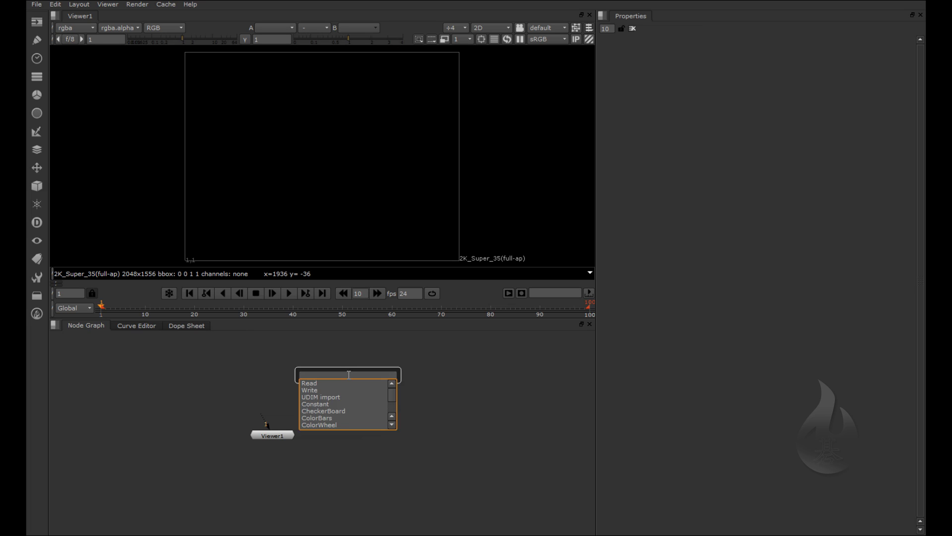
type("glo")
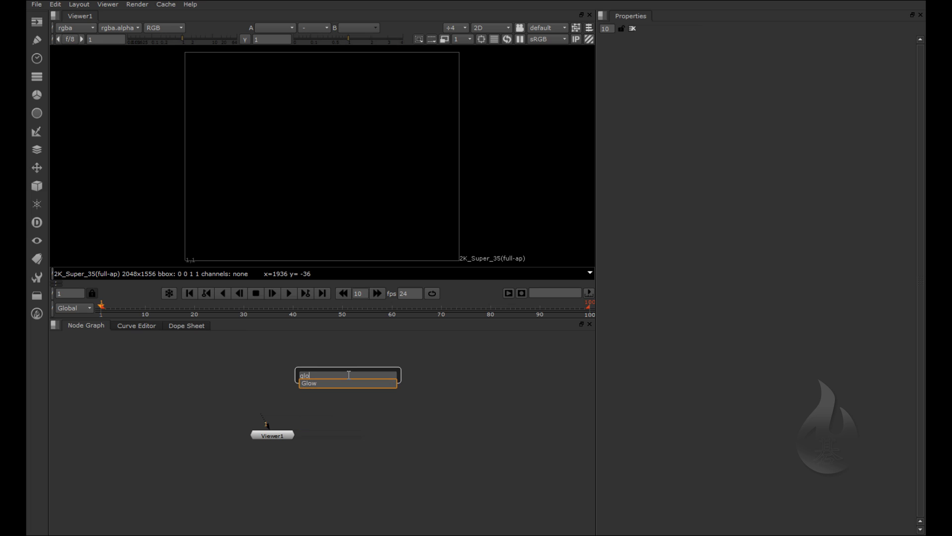
key("BackSpace")
key("BackSpace")
Go through the node suggestions for "g", from Grain to GenerateLUT, and add a Glow node to the Node Graph.
key("Down")
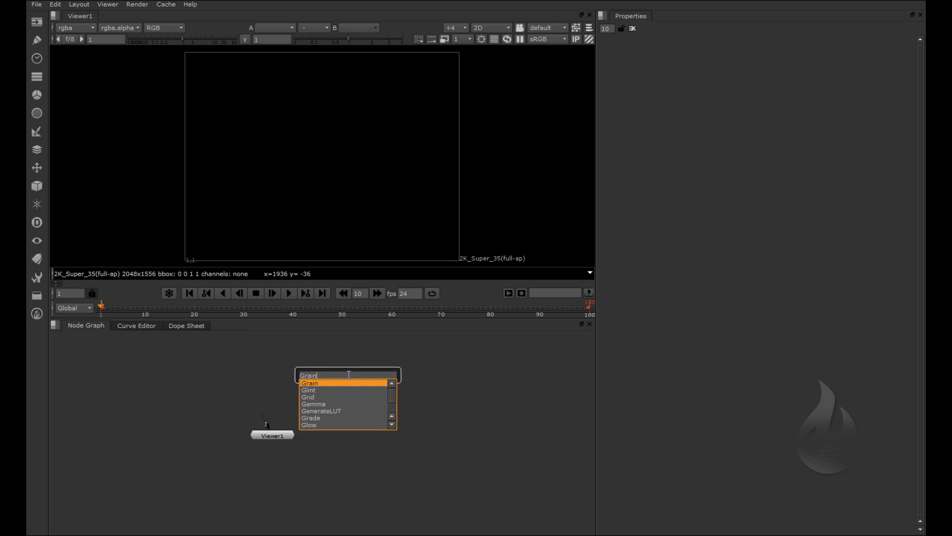
key("Down")
key("Down")
key("Down")
key("Down")
key("Down")
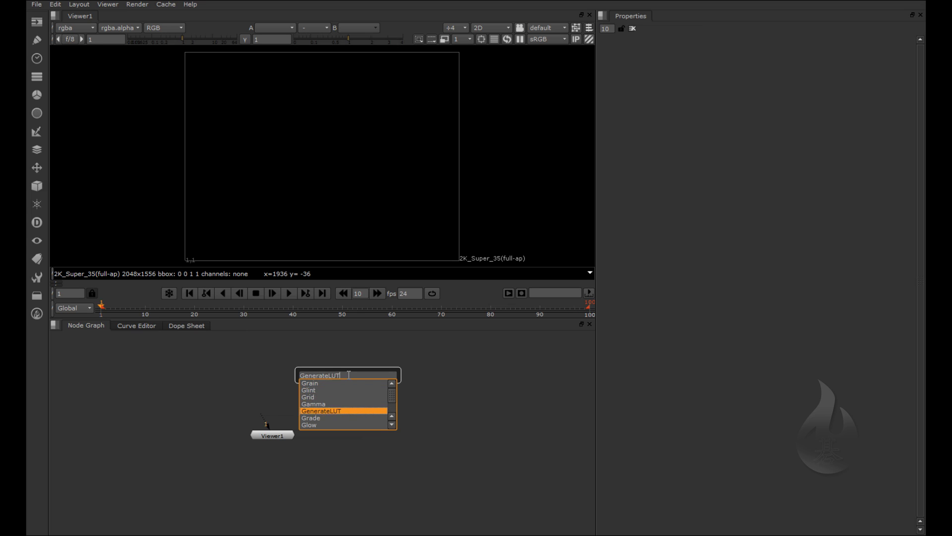
key("Down")
key("Down")
key("Down")
key("Down")
key("Down")
key("Down")
key("Down")
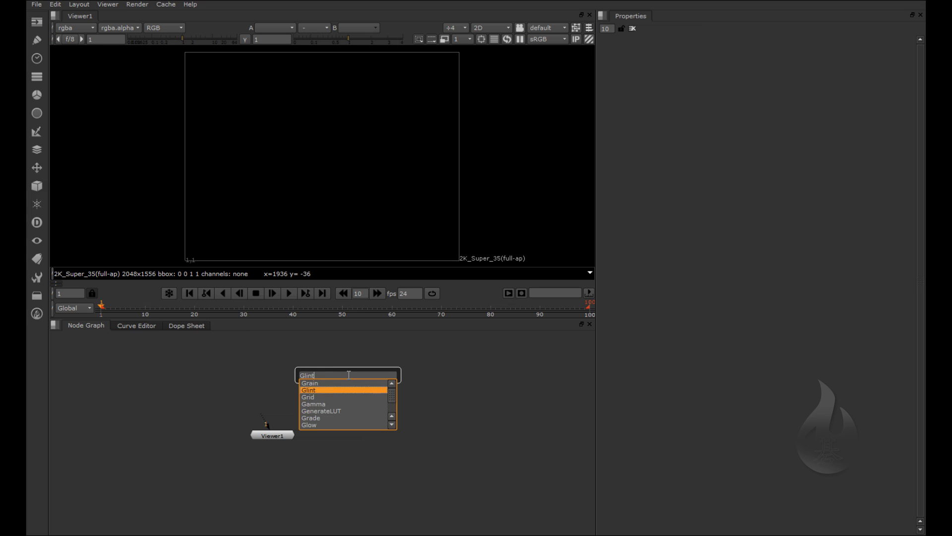
key("Down")
key("Down")
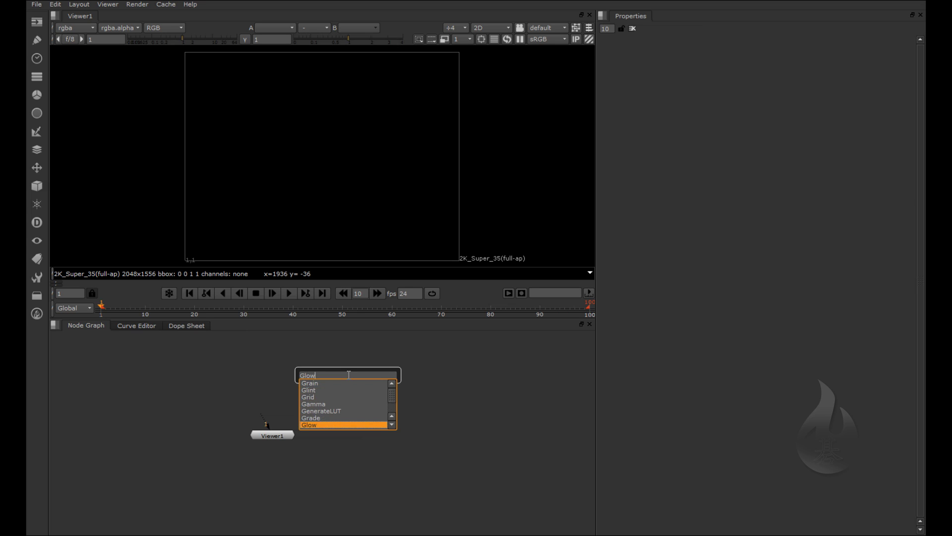
key("Return")
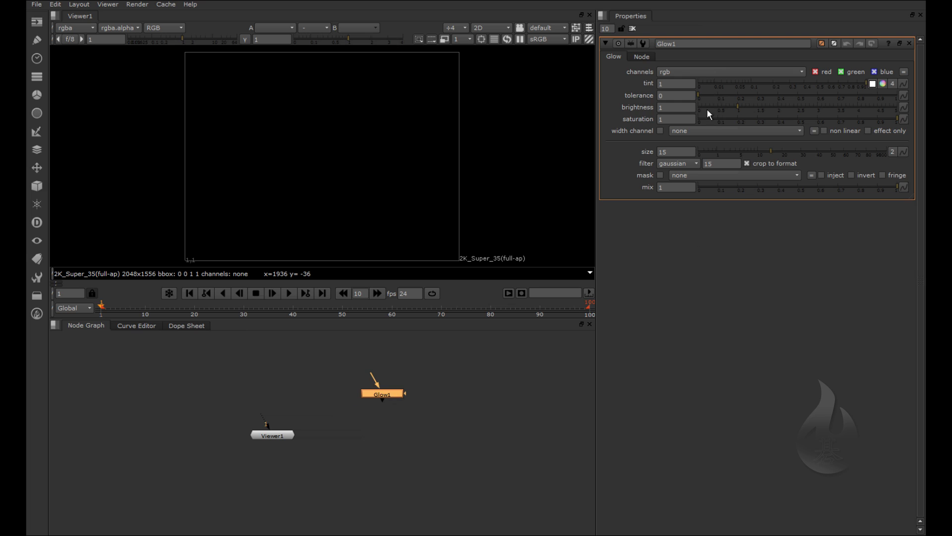
Add an unconnected Constant node beside Glow1 from the suggestions of the node search.
left_click(459, 397)
key("Tab")
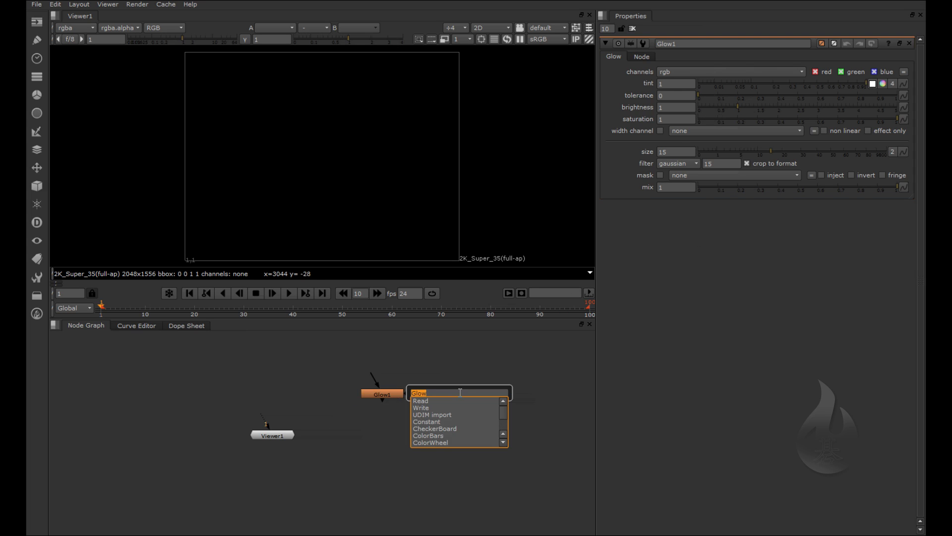
key("Down")
key("Down")
key("Down")
key("Down")
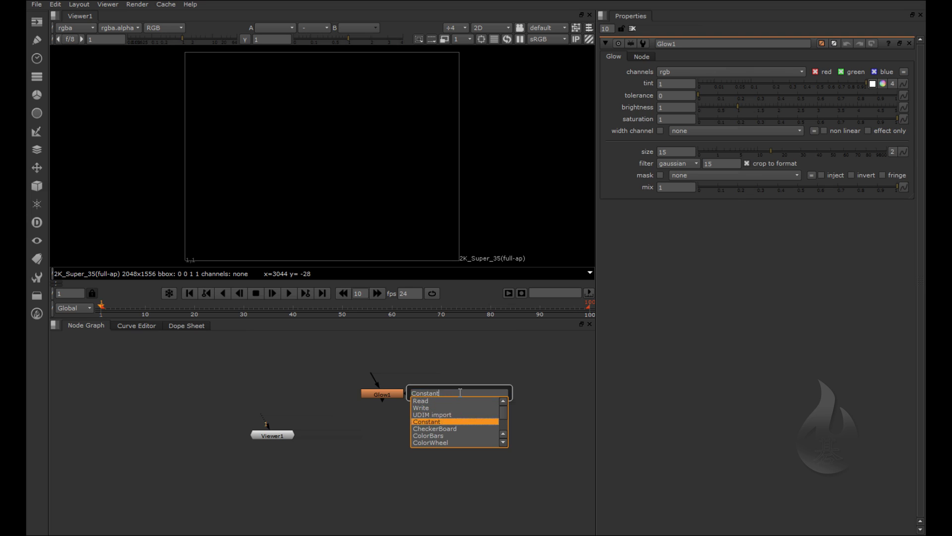
key("Return")
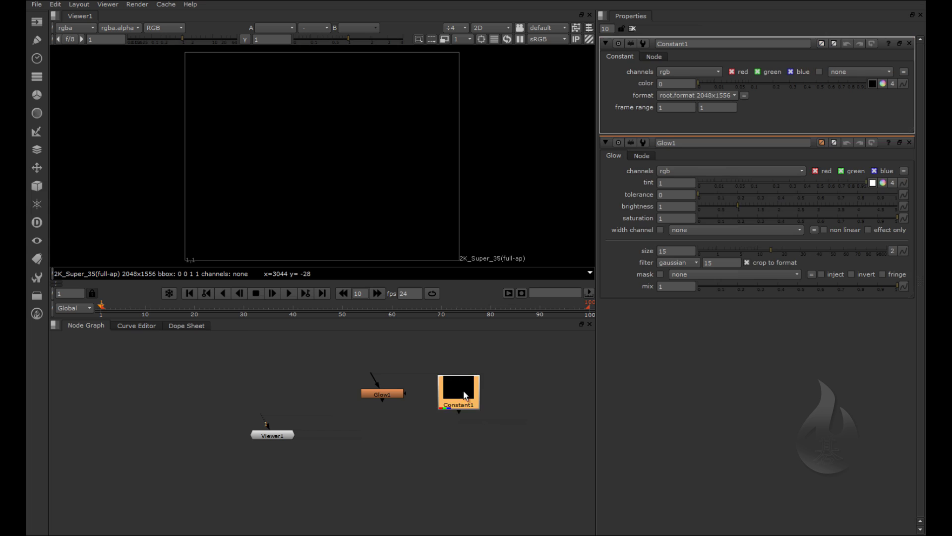
Nudge Constant1 slightly upward and select Glow1 and Constant1 in turn to identify their properties.
left_click_drag(465, 379, 467, 369)
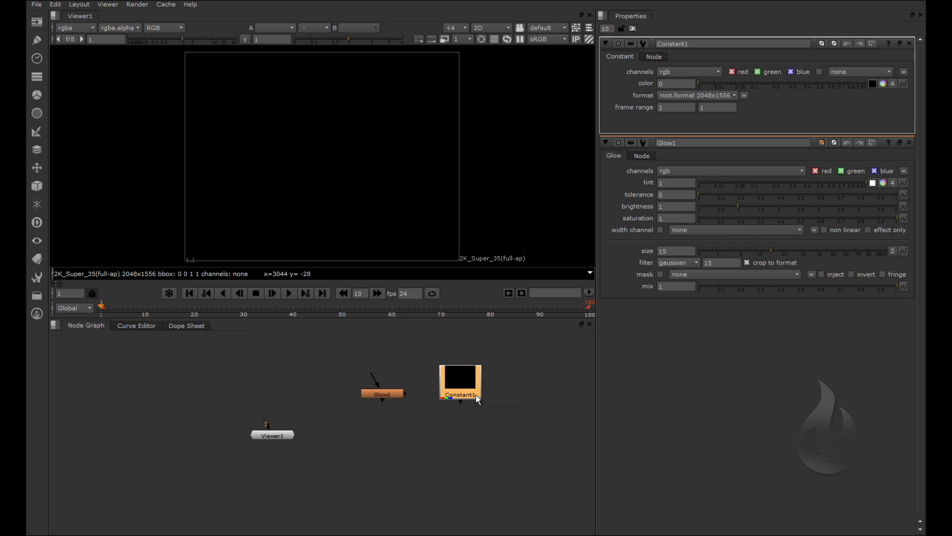
left_click(390, 394)
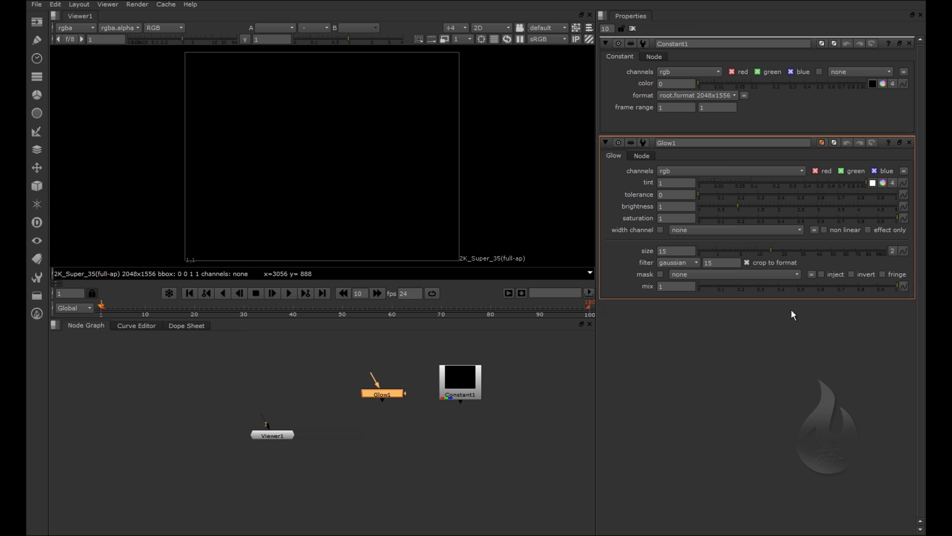
left_click(472, 390)
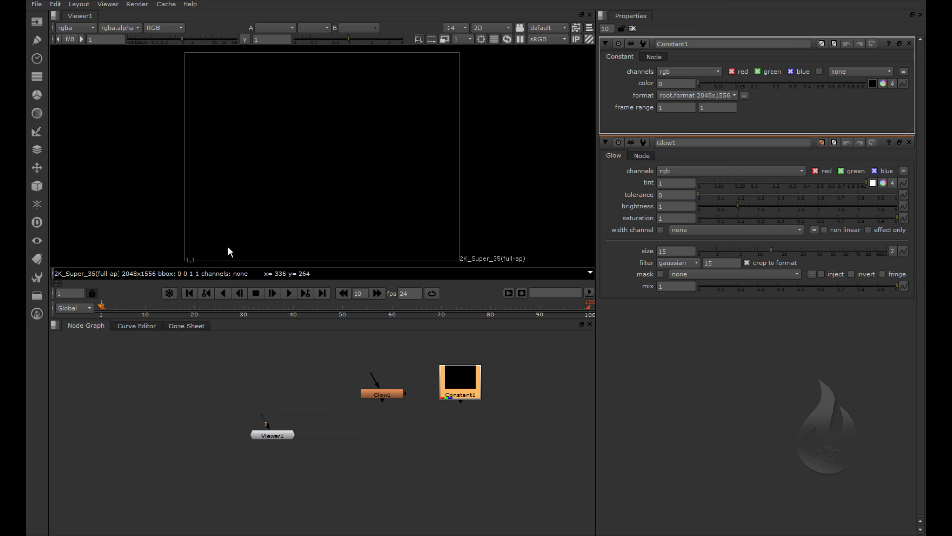
Connect Viewer1's input 1 to Glow1 and move Glow1 closer to Viewer1.
mouse_move(273, 438)
left_mouse_down()
mouse_move(252, 431)
mouse_move(266, 437)
left_mouse_up()
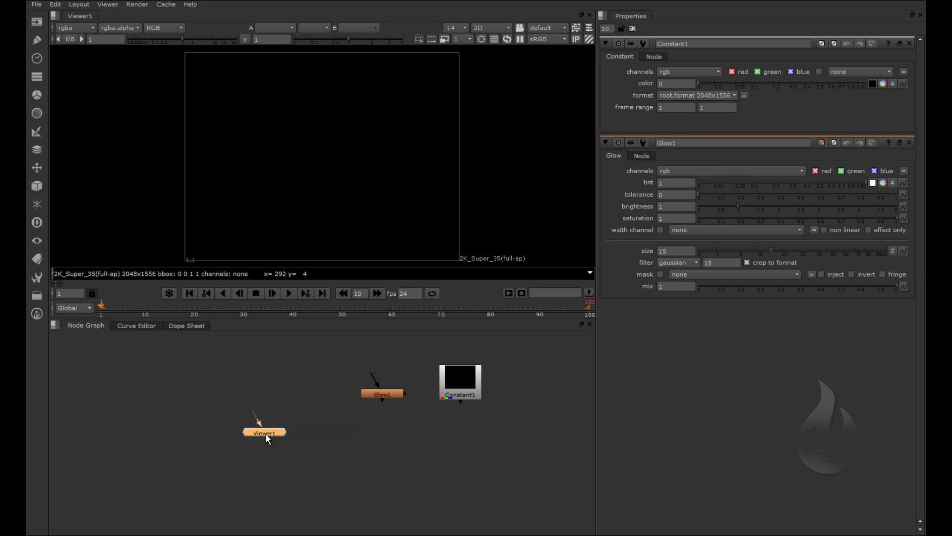
left_click_drag(252, 393, 346, 386)
left_click(391, 395)
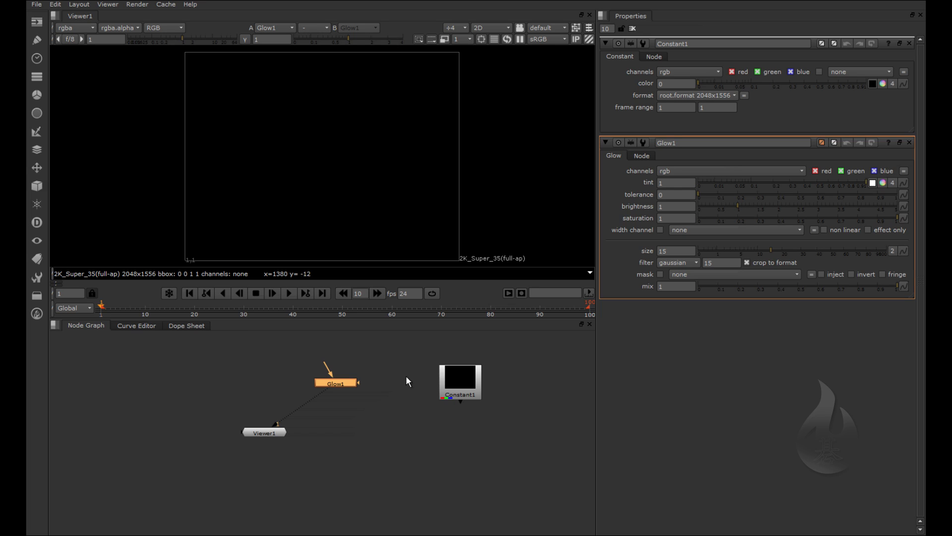
Connect Constant1 to Viewer1 as input 2 and shift both nodes slightly to the right.
left_click(453, 387)
left_click_drag(462, 401, 277, 441)
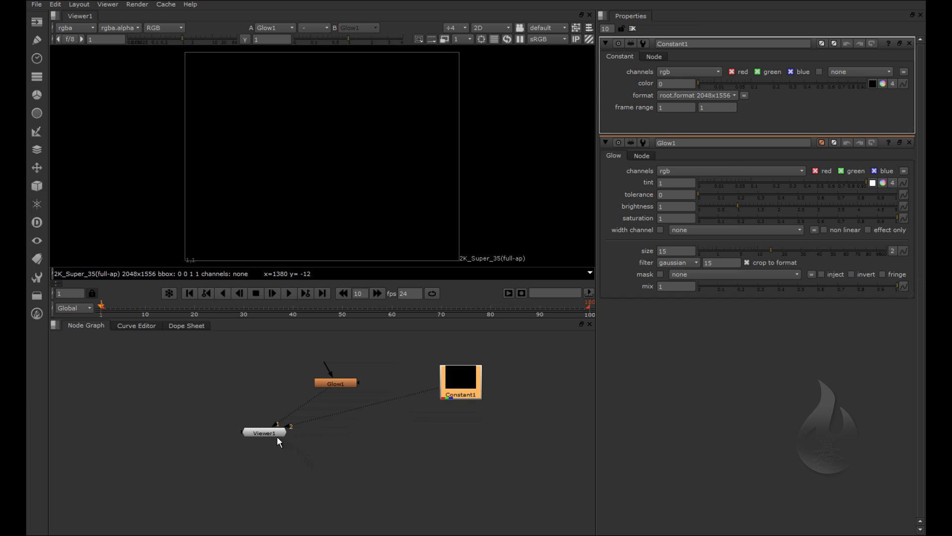
left_click_drag(469, 397, 477, 395)
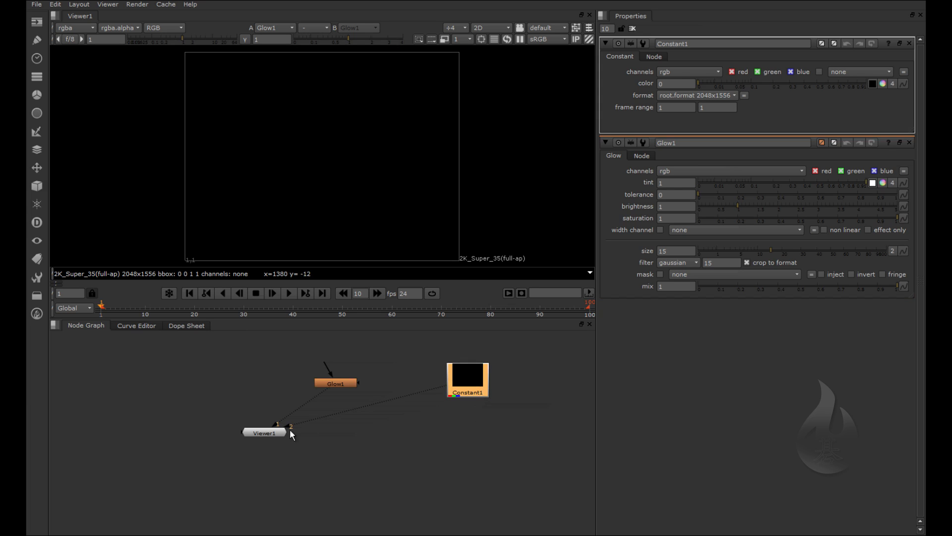
left_click_drag(347, 411, 299, 431)
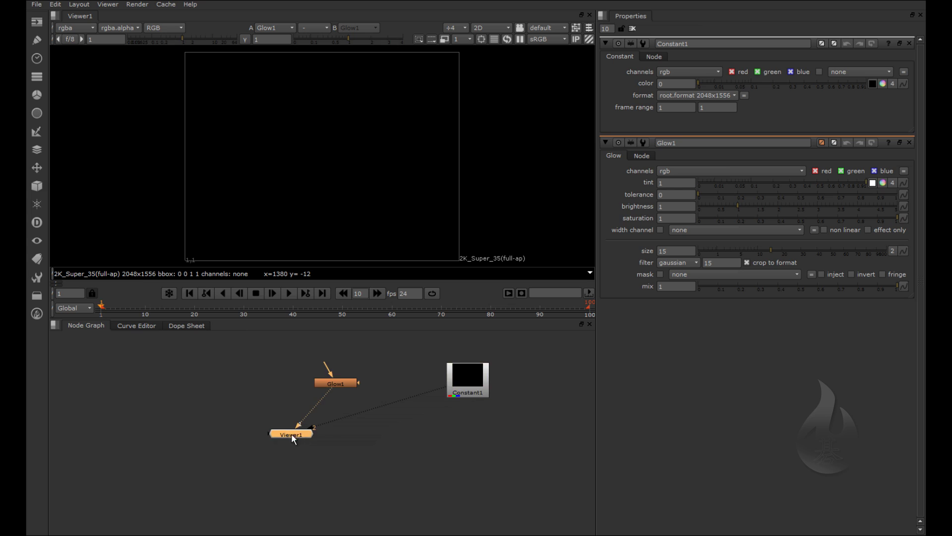
Examine the numbered input arrows on Viewer1 up close and from an overview of the whole node tree.
scroll(299, 430, "up", 10)
scroll(327, 376, "down", 10)
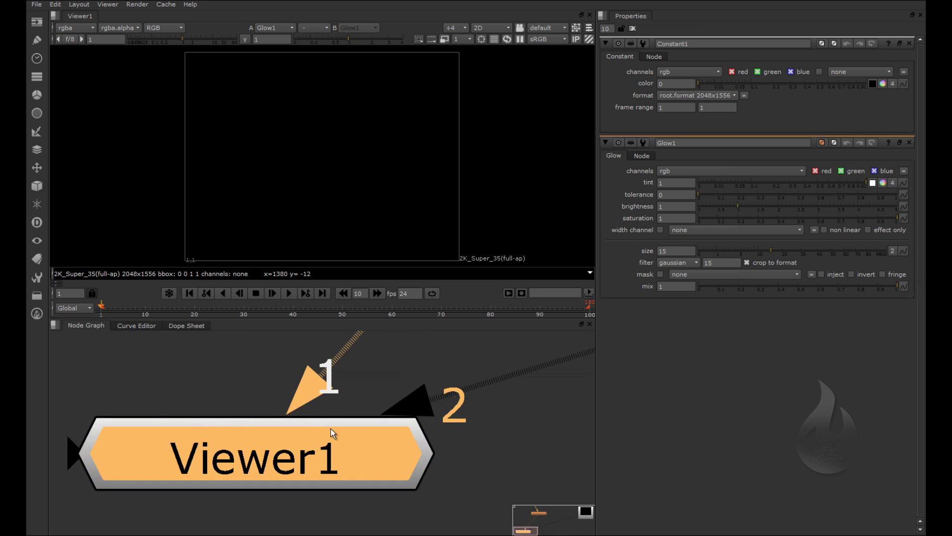
scroll(381, 403, "up", 3)
scroll(225, 395, "down", 3)
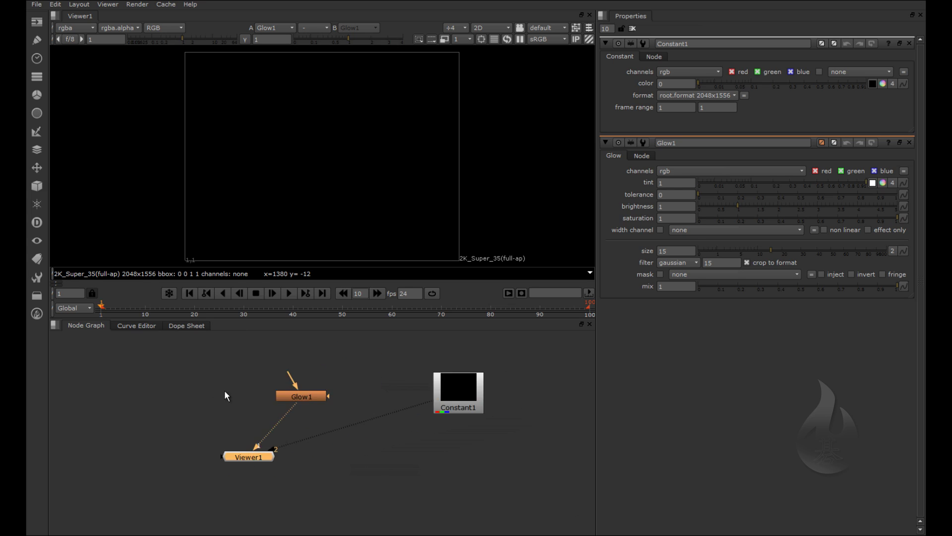
scroll(308, 451, "up", 6)
scroll(204, 449, "down", 5)
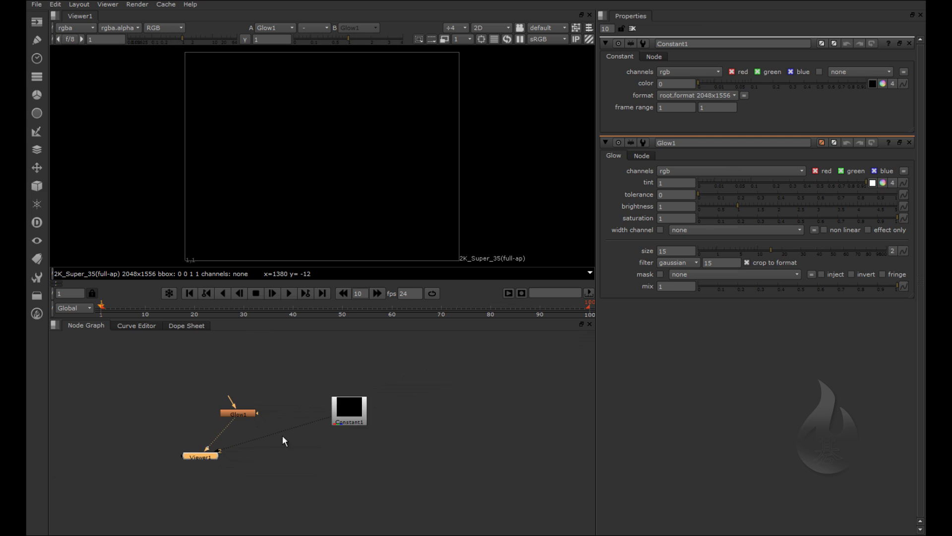
Duplicate Constant1 without connections, then place the original above and left of Viewer1 and the copy above and right.
left_click_drag(360, 413, 337, 400)
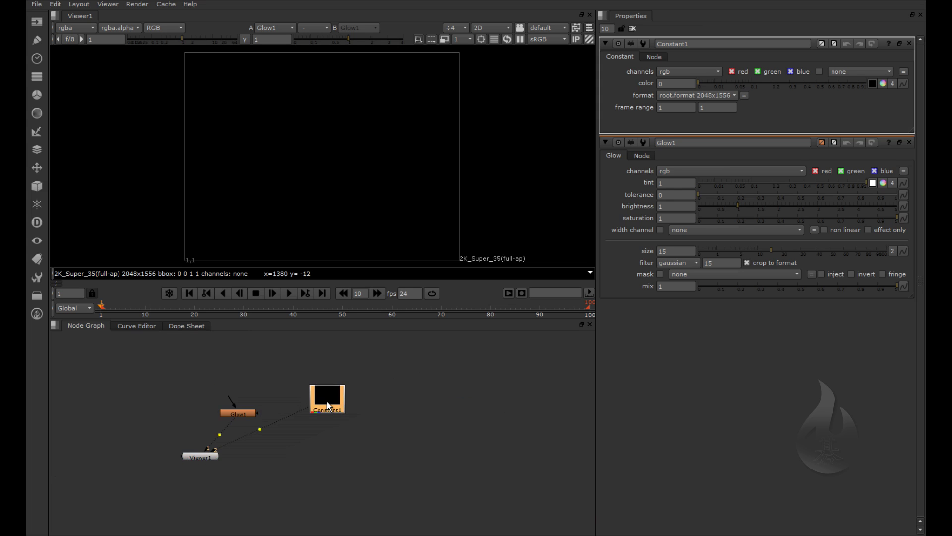
left_click(402, 408)
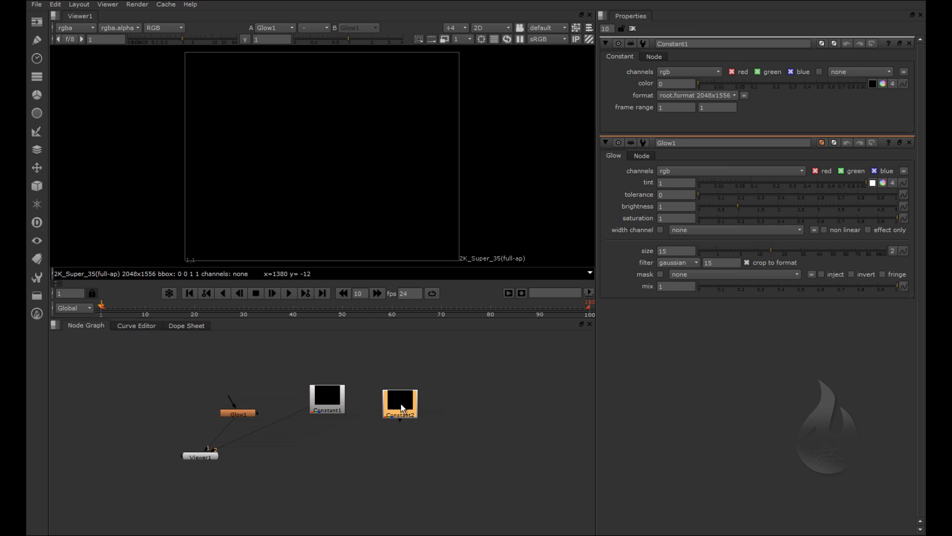
left_click_drag(410, 412, 407, 403)
left_click_drag(342, 407, 178, 376)
left_click_drag(397, 385, 353, 367)
Reconnect Viewer1's input 1 from Glow1 to Constant2 and move the unconnected Glow1 beside Viewer1.
left_click_drag(213, 448, 307, 383)
left_click_drag(254, 416, 270, 466)
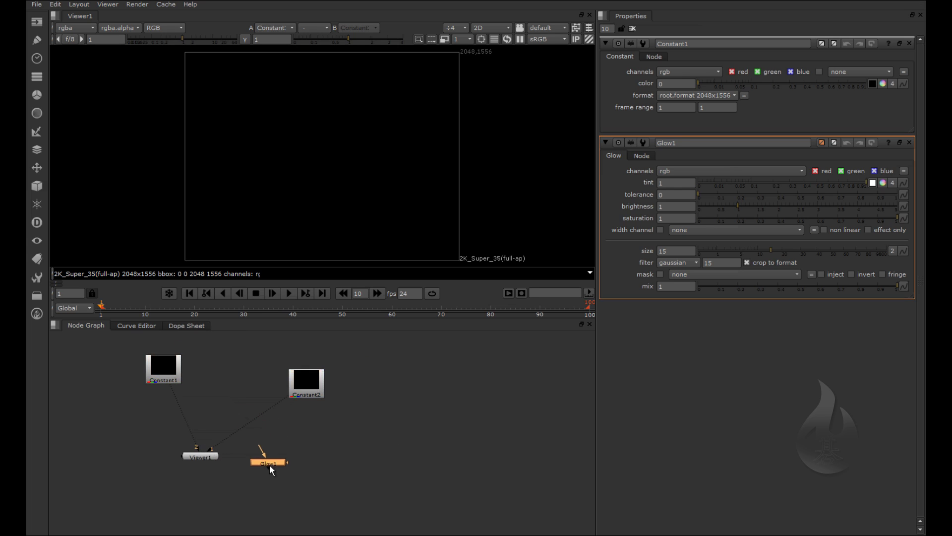
left_click_drag(196, 461, 208, 464)
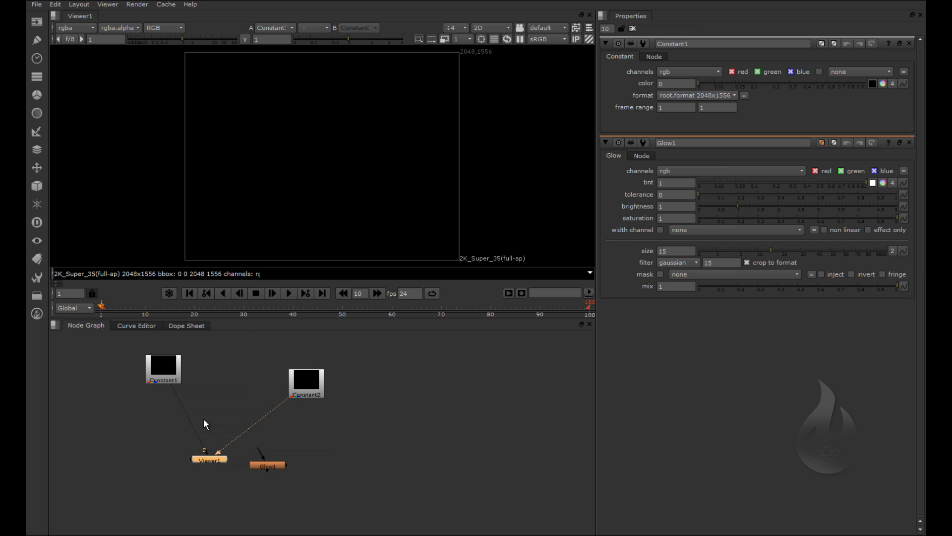
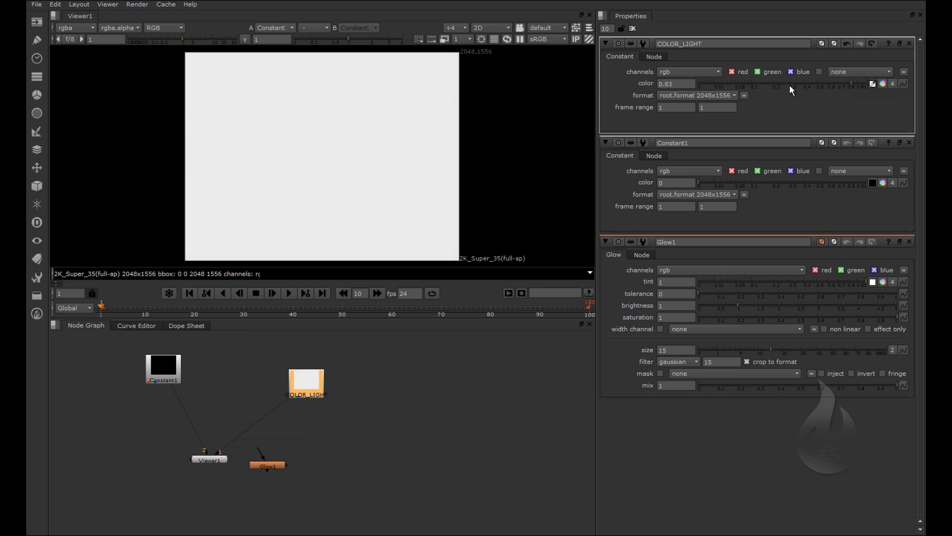
Set the COLOR_LIGHT node's color to 1 and rename the node COLOR_W.
left_click_drag(853, 82, 874, 89)
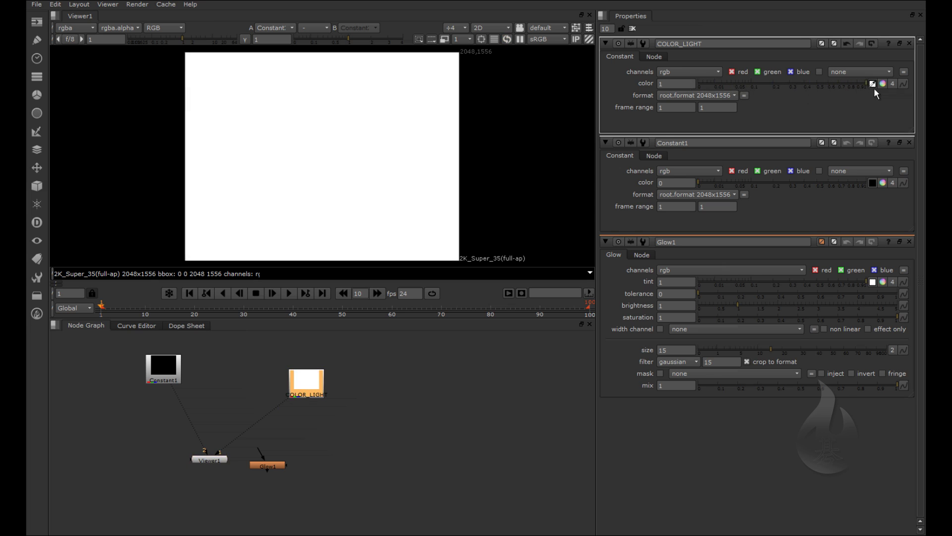
left_click_drag(679, 43, 740, 49)
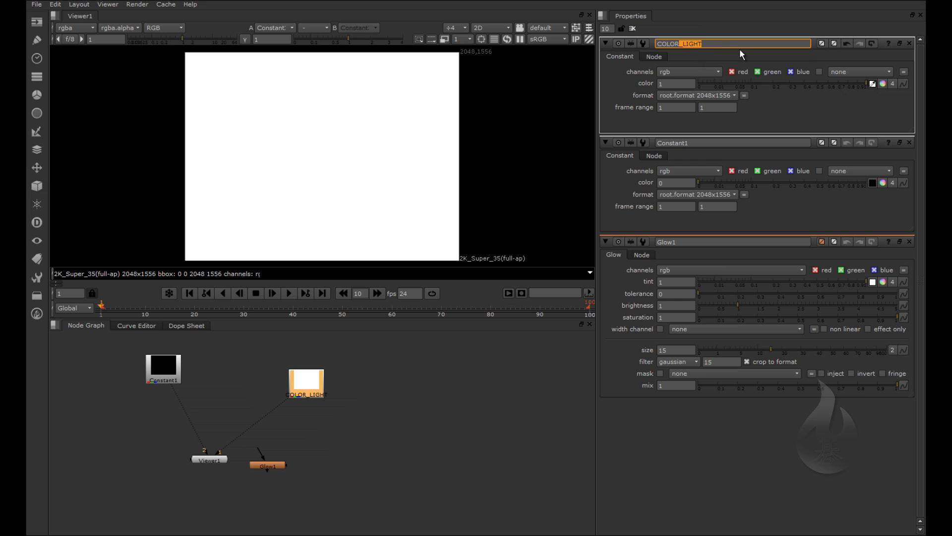
type("W")
left_click(791, 116)
left_click(506, 381)
Open the properties of Constant1 and rename the node COLOR_GRAY.
left_click(170, 378)
double_click(170, 378)
double_click(707, 45)
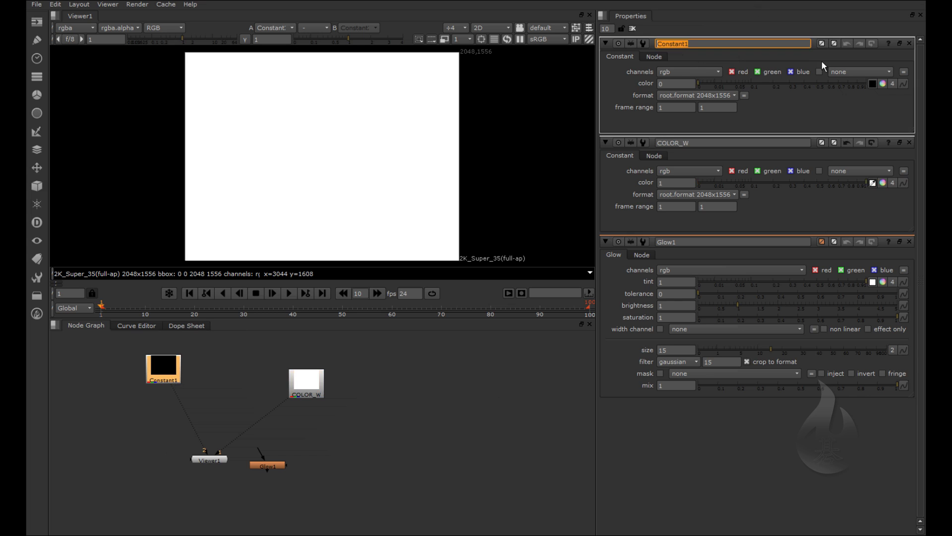
type("COLOR_M")
key("BackSpace")
type("GRAY")
key("Return")
Set COLOR_GRAY's color to 0.23, split it into channels, and tune it to golden yellow with red 0.63, green 0.382161 and blue 0.00831.
left_click(782, 85)
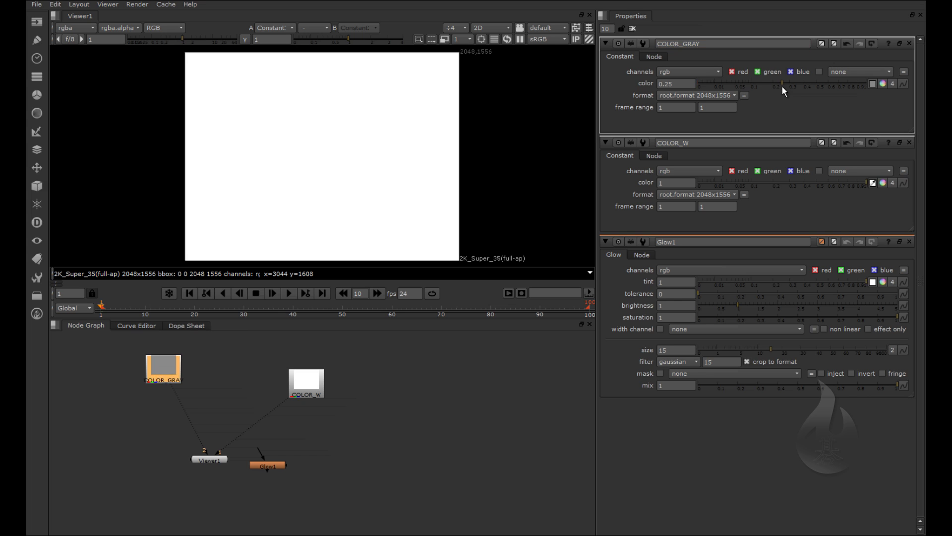
left_click_drag(782, 85, 779, 85)
left_click(882, 84)
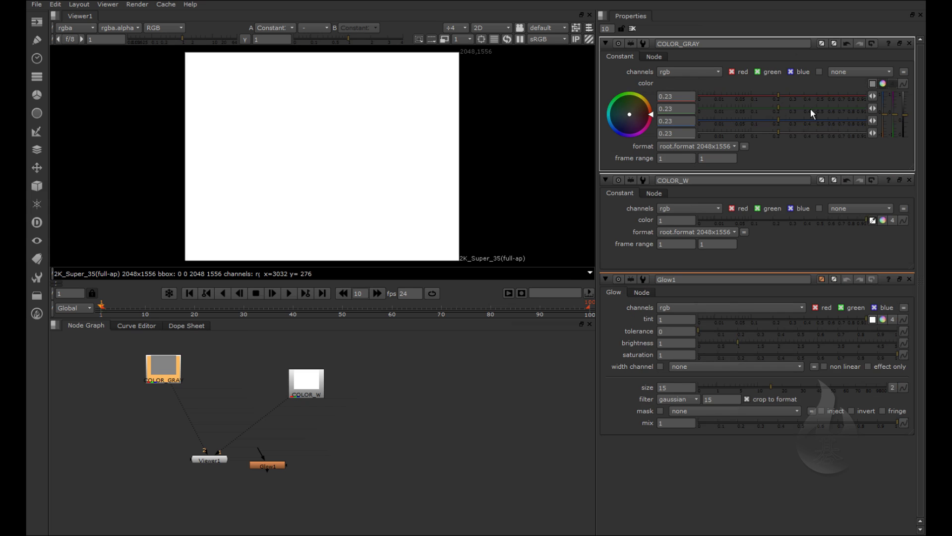
left_click_drag(797, 95, 831, 96)
mouse_move(767, 108)
left_mouse_down()
mouse_move(806, 109)
mouse_move(763, 120)
left_mouse_up()
left_click_drag(641, 108, 652, 109)
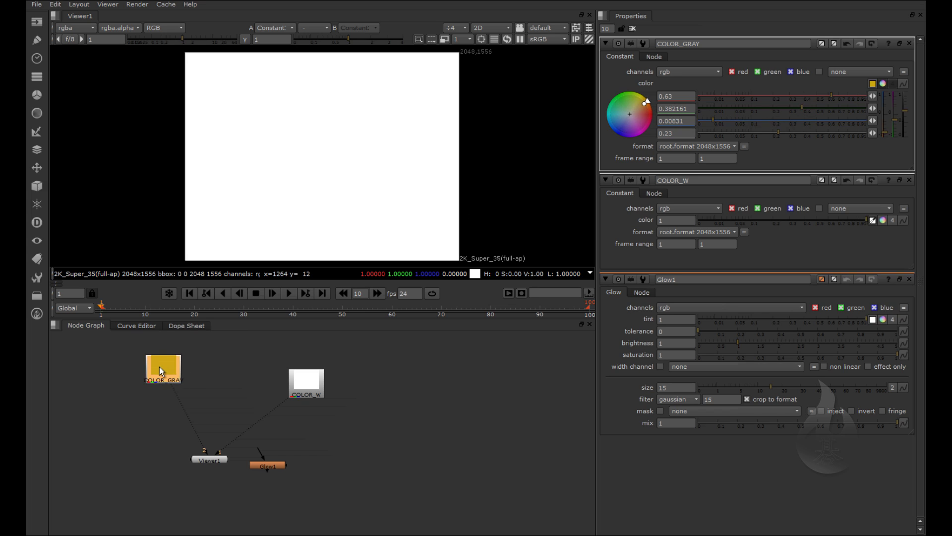
Align COLOR_W roughly level with COLOR_GRAY above Viewer1.
left_click_drag(167, 369, 170, 370)
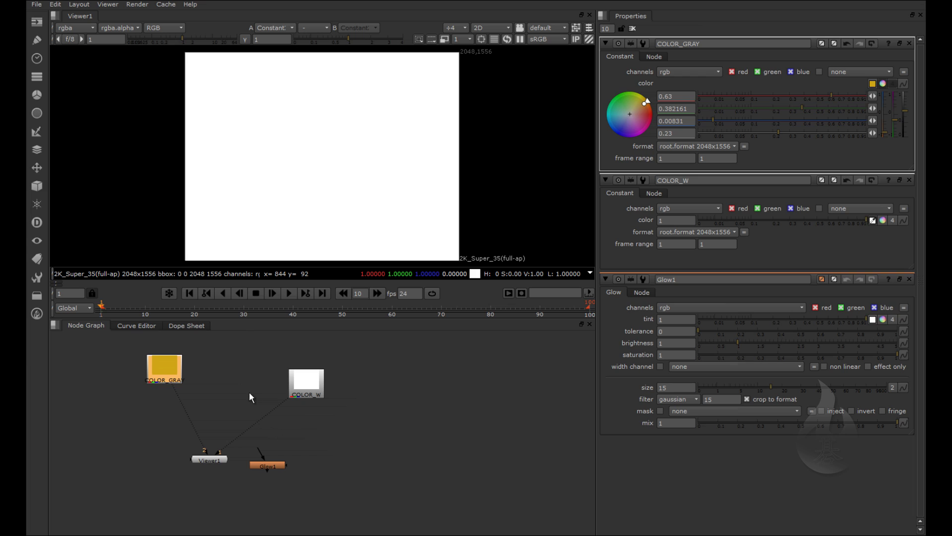
left_click_drag(303, 397, 284, 381)
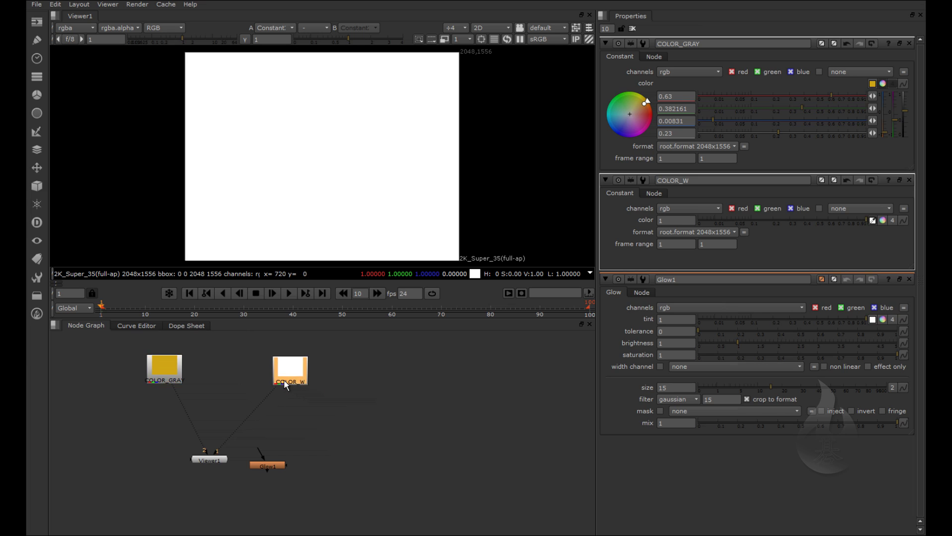
Switch Viewer1 between inputs 1 and 2 to compare COLOR_W with COLOR_GRAY, ending on input 2, and select COLOR_GRAY.
left_click(213, 458)
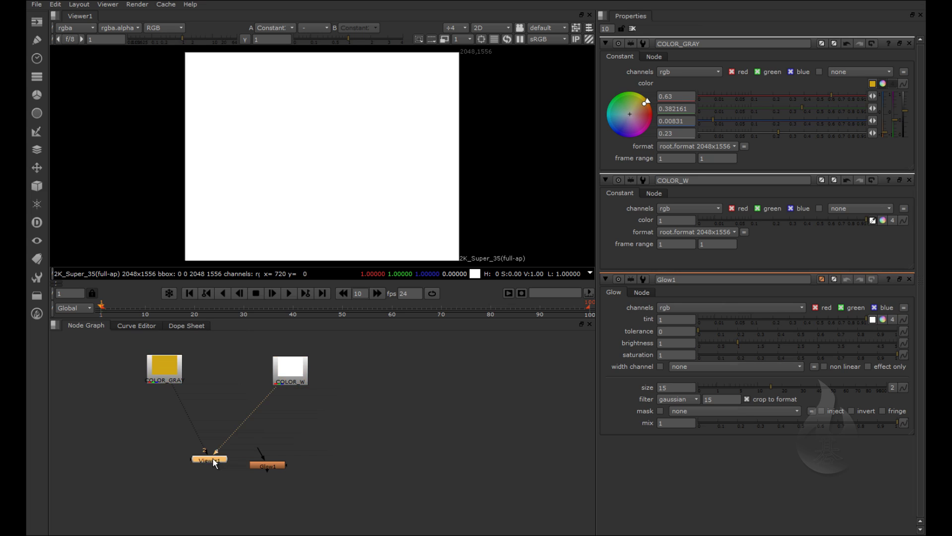
left_click(301, 436)
key("2")
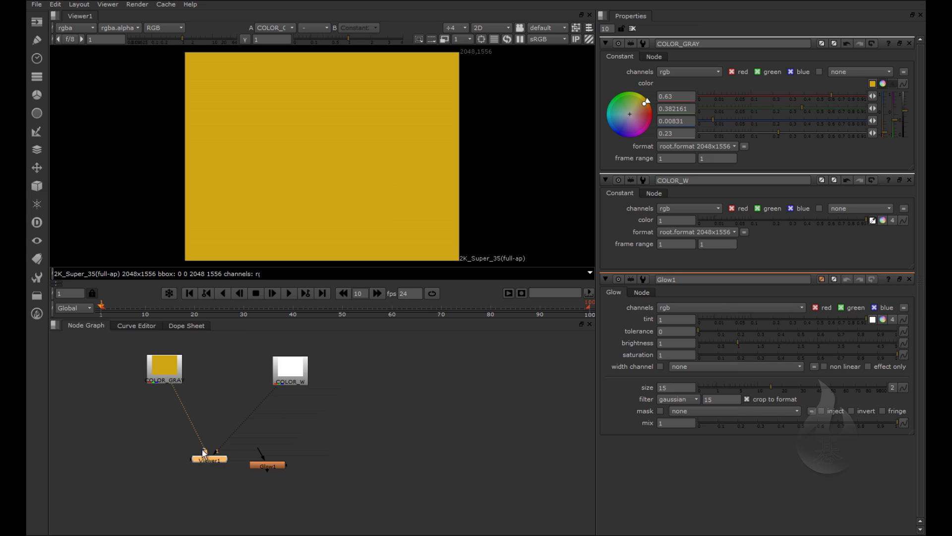
key("1")
key("2")
left_click(175, 373)
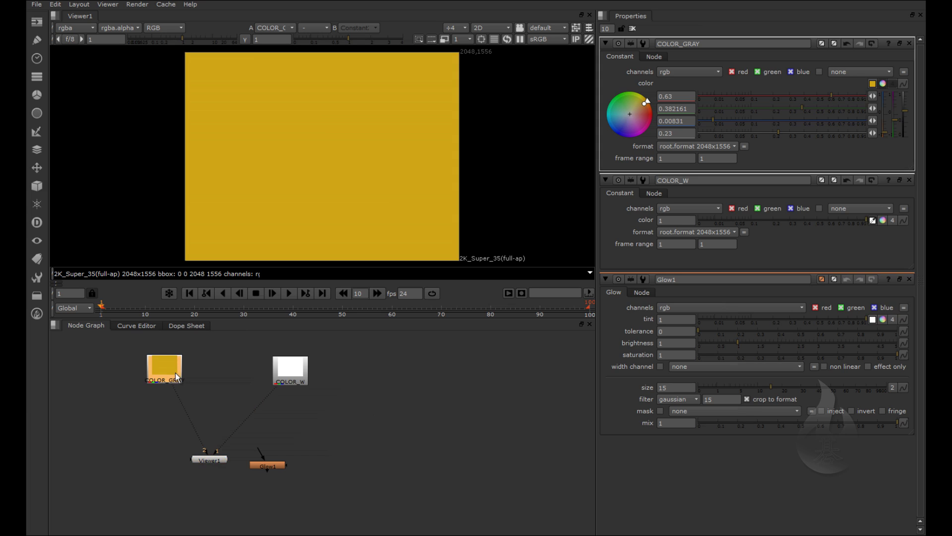
Duplicate COLOR_GRAY so the copy feeds Viewer1, and move the unconnected original farther to the left in the Node Graph.
left_click_drag(180, 377, 224, 373)
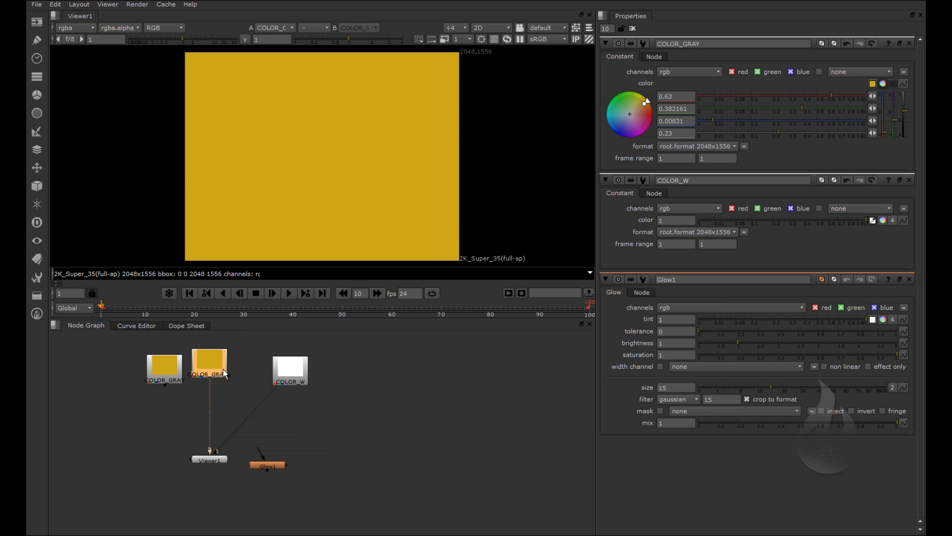
left_click_drag(154, 370, 112, 395)
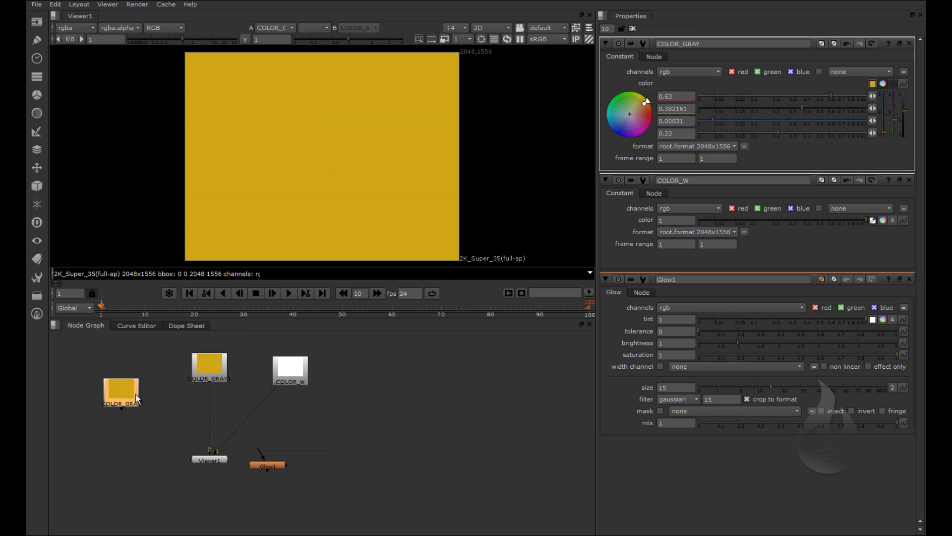
Recolor the unconnected COLOR_GRAY to magenta with red 0.385491, green 0.079338 and blue 0.237332, and rename it COLOR_3.
left_click_drag(630, 105, 648, 124)
left_click(751, 97)
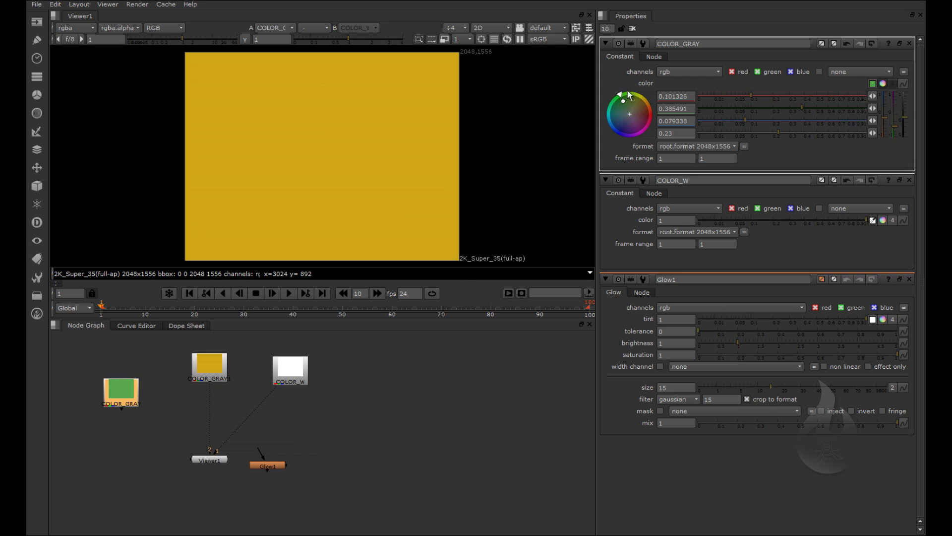
left_click_drag(621, 92, 653, 127)
double_click(775, 43)
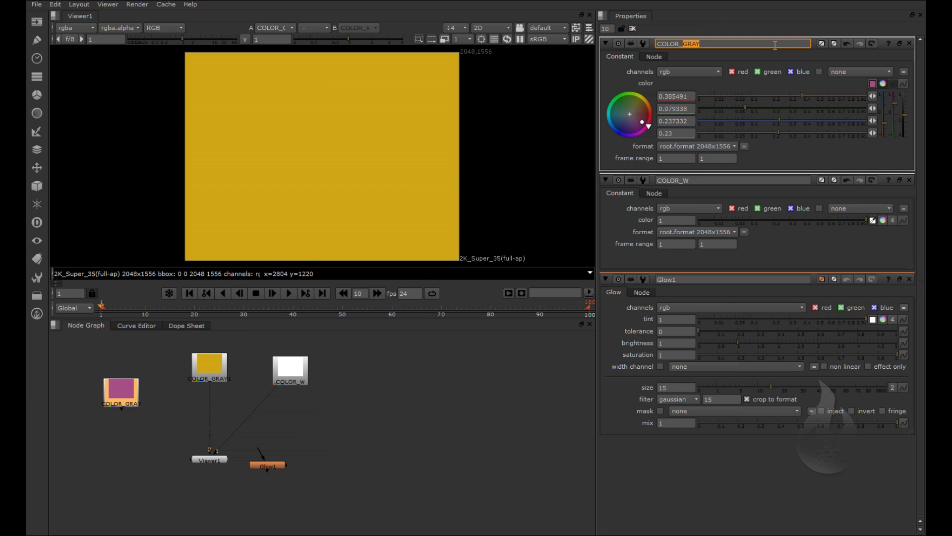
key("BackSpace")
type("3")
Connect COLOR_3 to input 3 of Viewer1, then detach that connection and restore it.
left_click(133, 399)
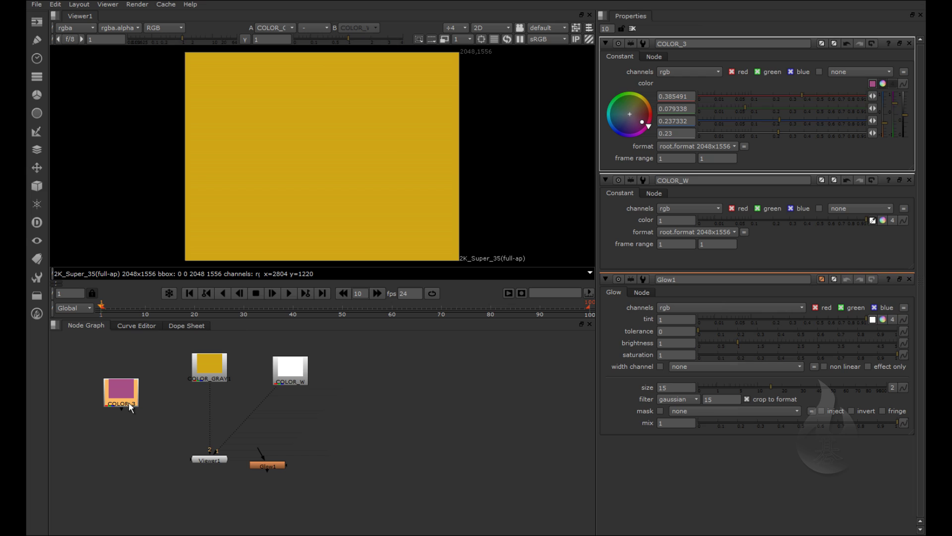
key("3")
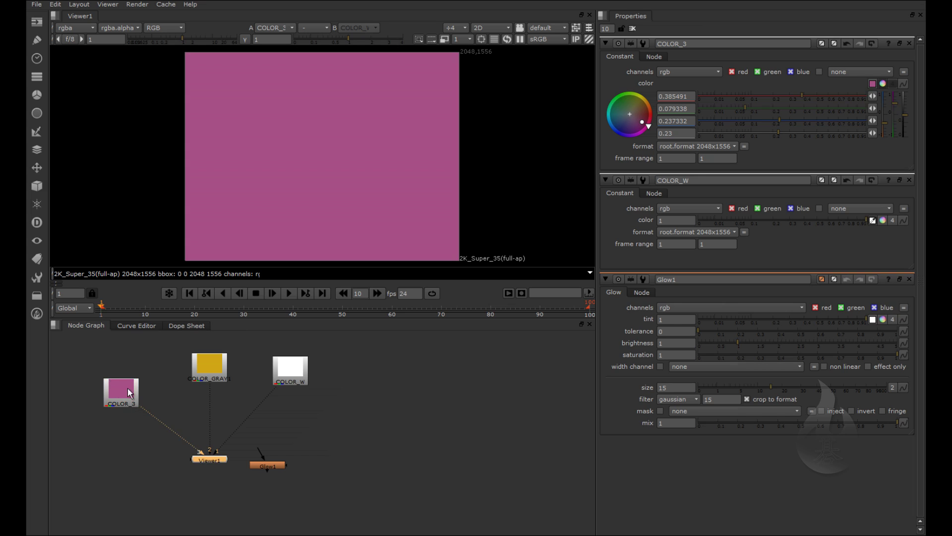
left_click_drag(193, 450, 118, 378)
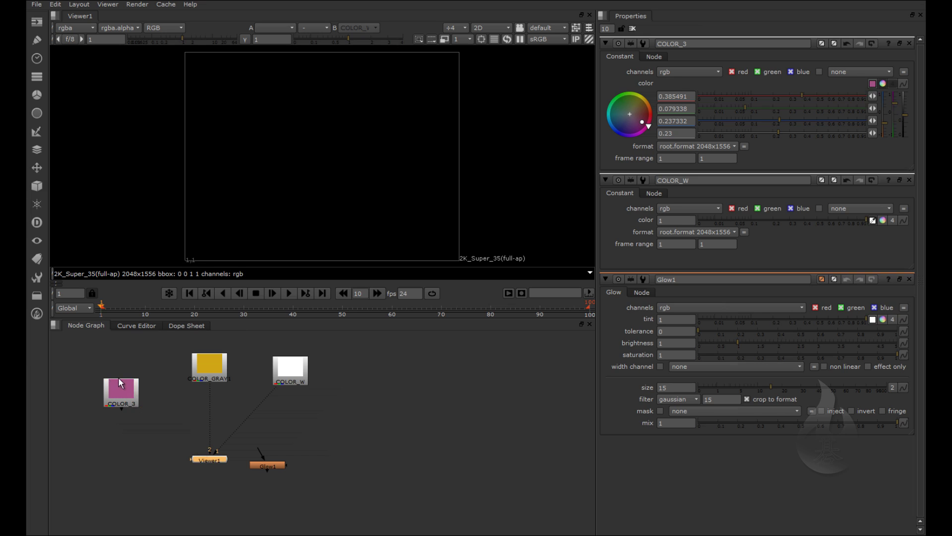
left_click(121, 392)
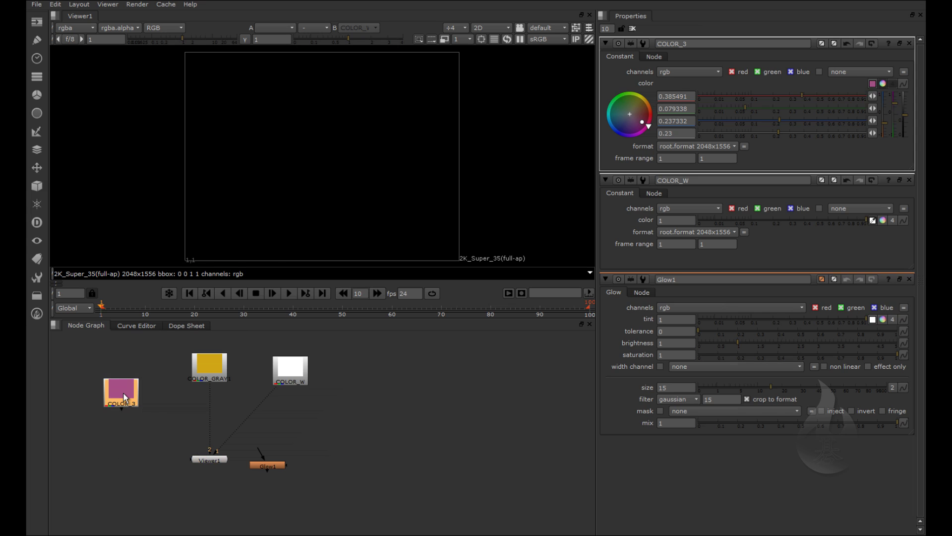
key("3")
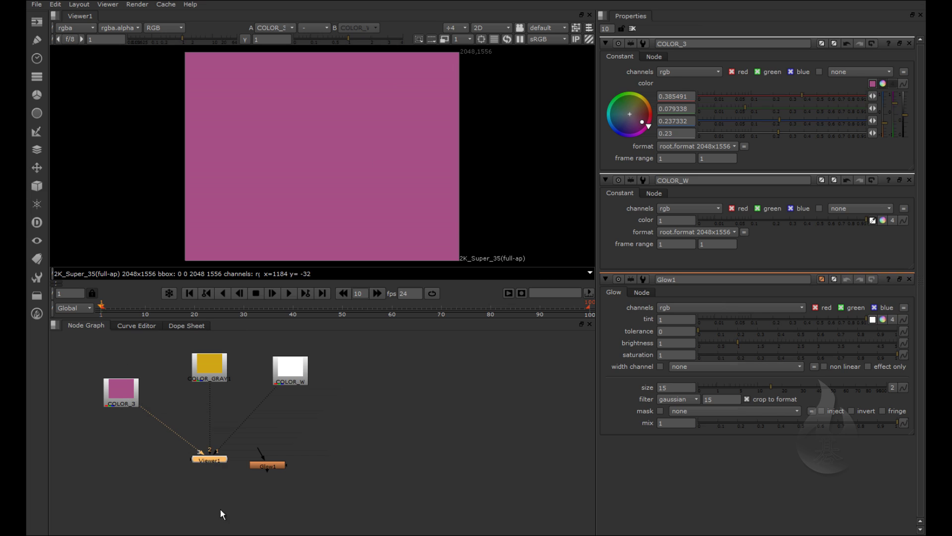
Move Viewer1 slightly lower and cycle it through inputs 1, 2 and 3.
left_click_drag(214, 459, 215, 477)
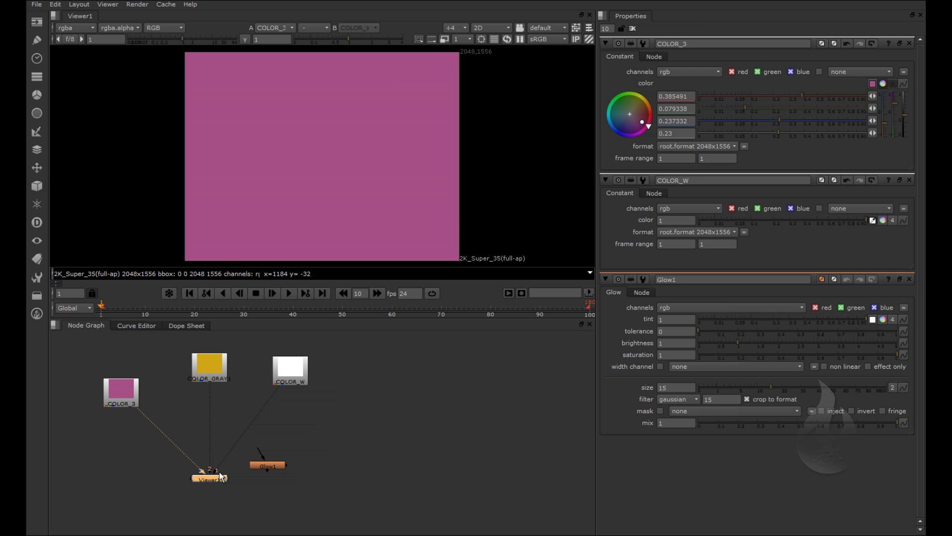
key("1")
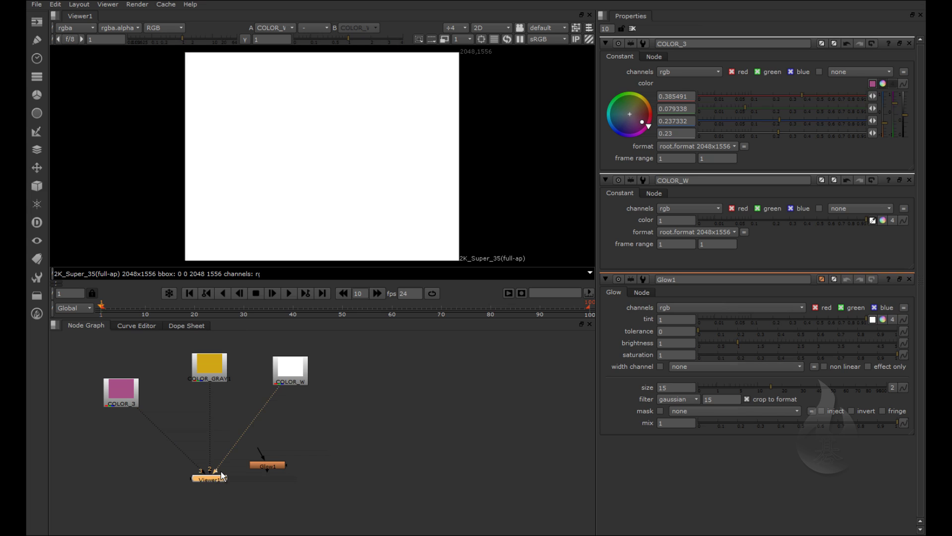
key("2")
key("3")
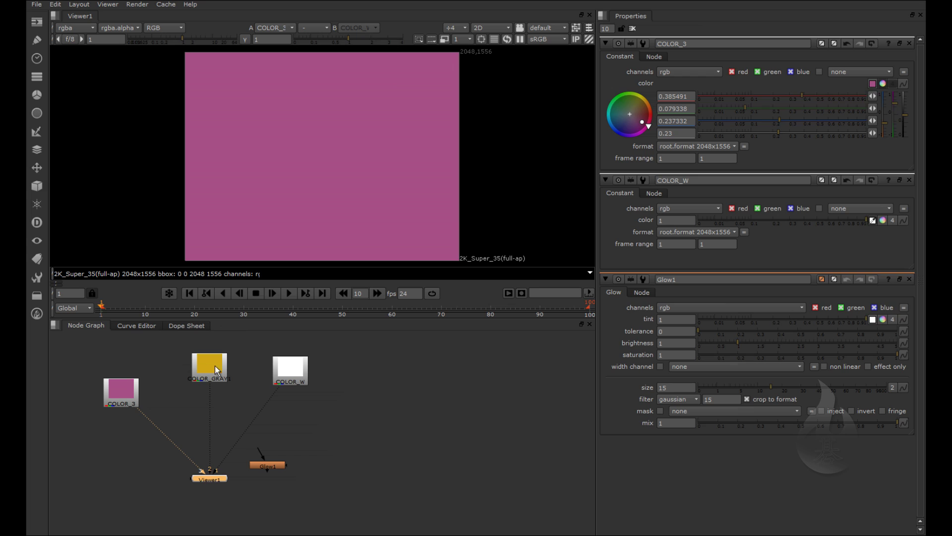
Arrange COLOR_3, COLOR_GRAY1 and COLOR_W in a roughly level row above Viewer1.
left_click_drag(297, 371, 297, 411)
left_click_drag(210, 372, 211, 383)
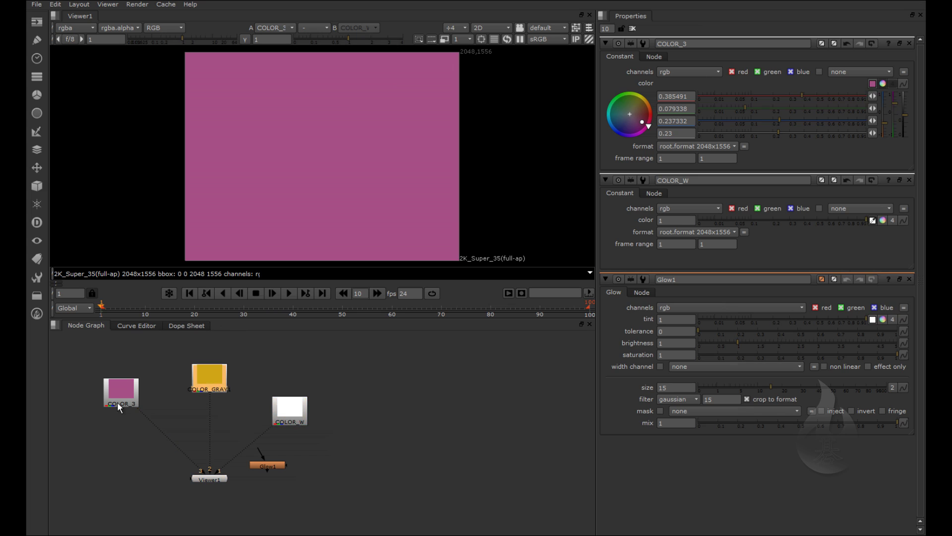
left_click_drag(118, 402, 119, 386)
left_click_drag(298, 428, 298, 398)
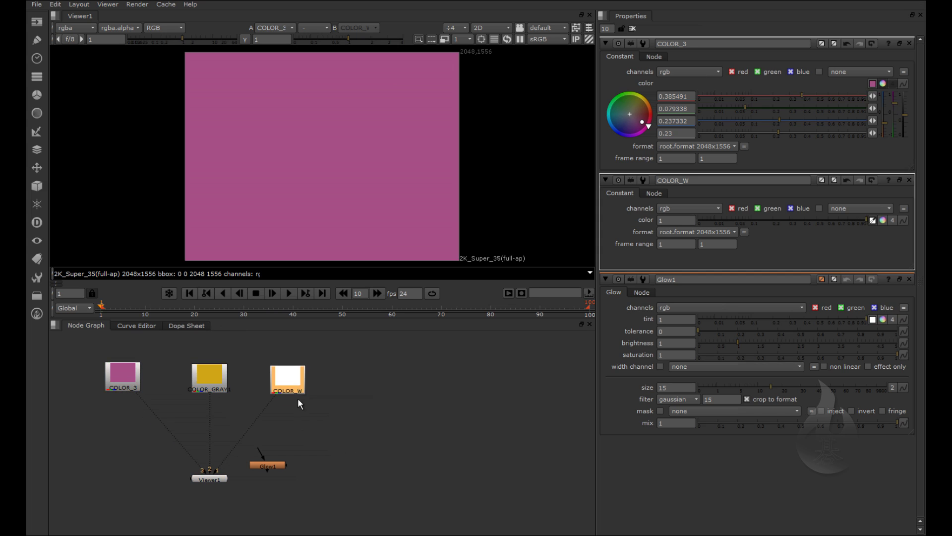
Cycle Viewer1 repeatedly through inputs 1, 2 and 3 to compare the three colors, ending on input 1.
left_click(297, 414)
key("2")
key("1")
key("3")
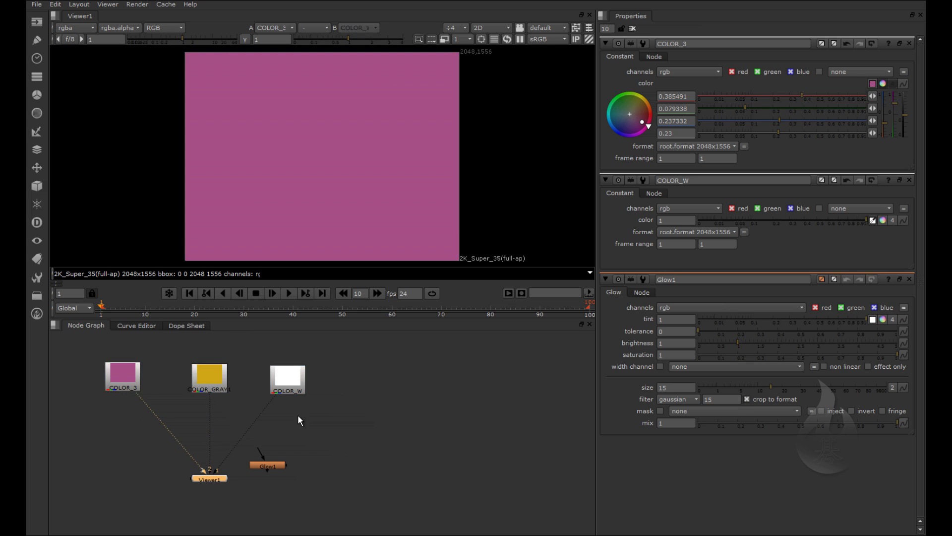
key("1")
key("2")
key("3")
key("1")
key("2")
key("3")
key("1")
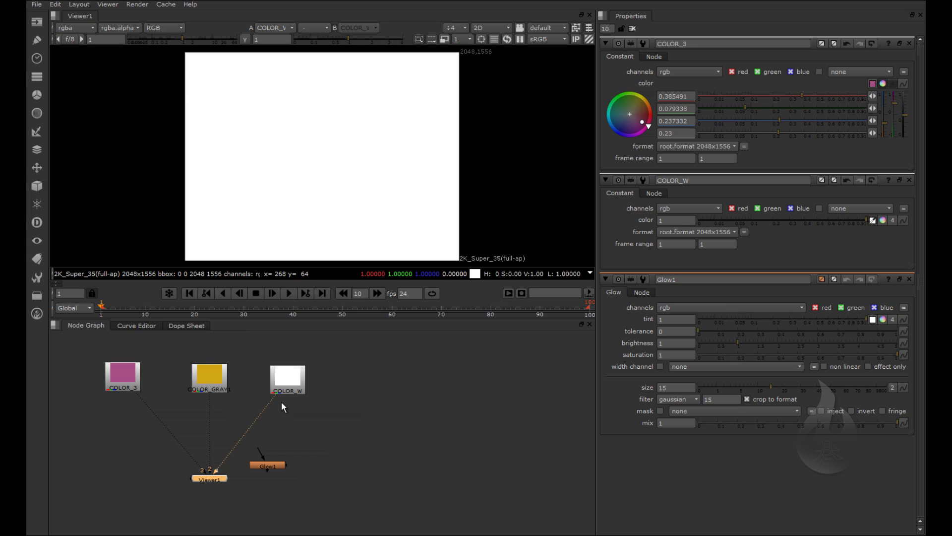
Examine the numbered input arrows on Viewer1 up close while switching to input 2 and then 3, and select COLOR_W.
scroll(206, 485, "up", 4)
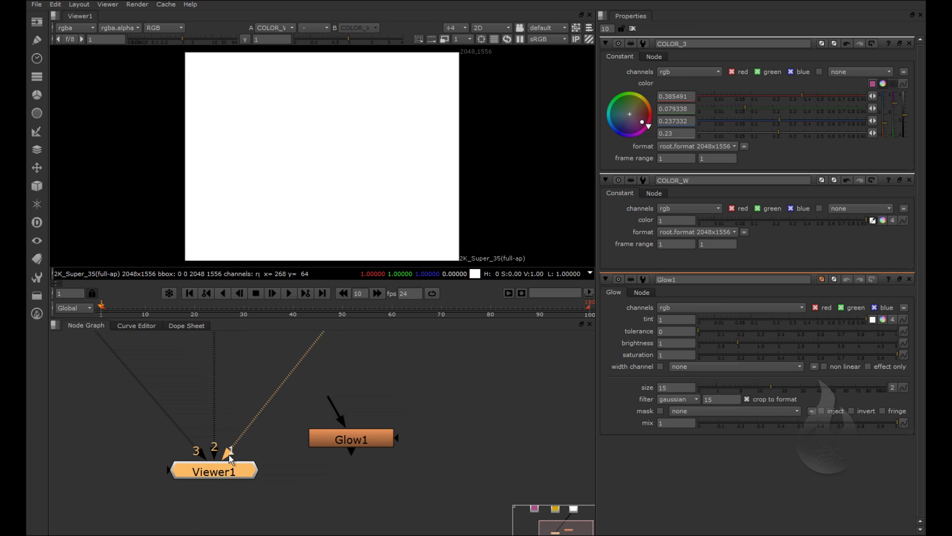
left_click_drag(231, 457, 235, 459)
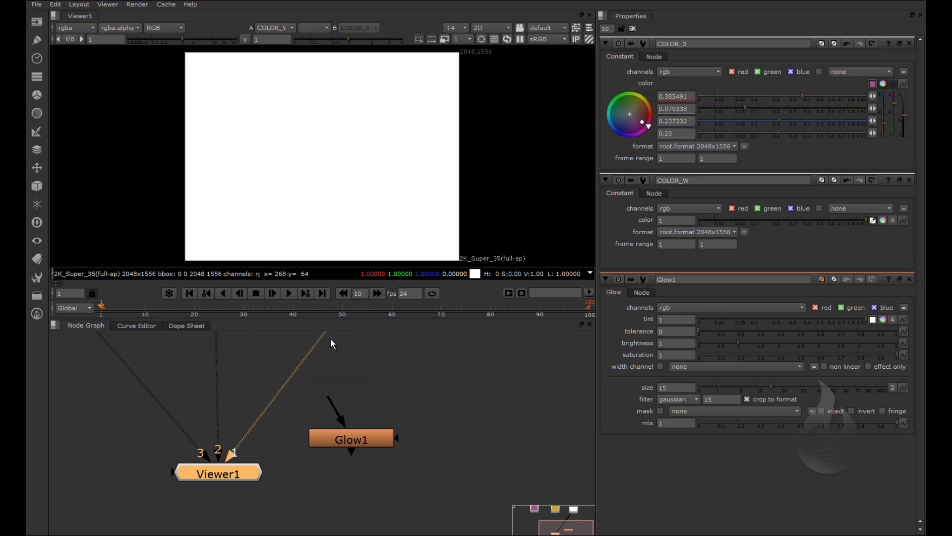
key("2")
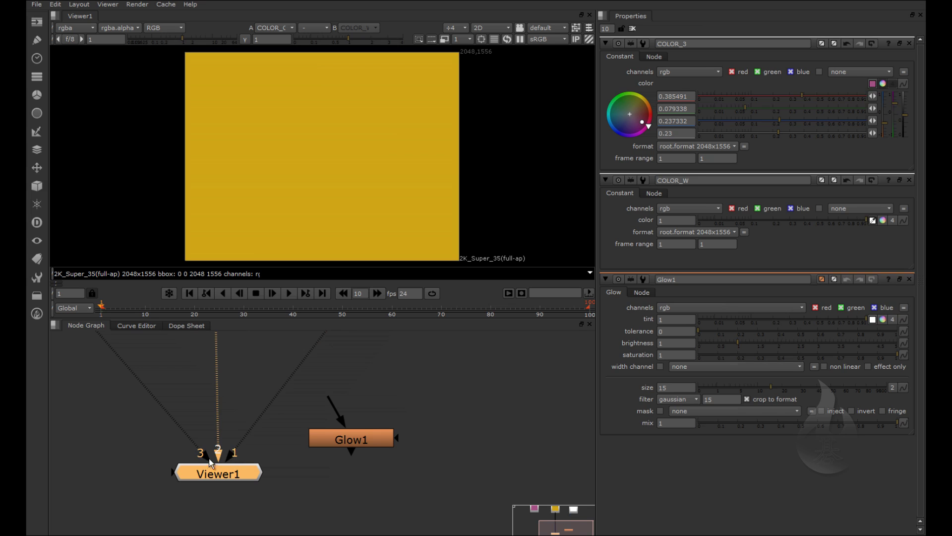
key("3")
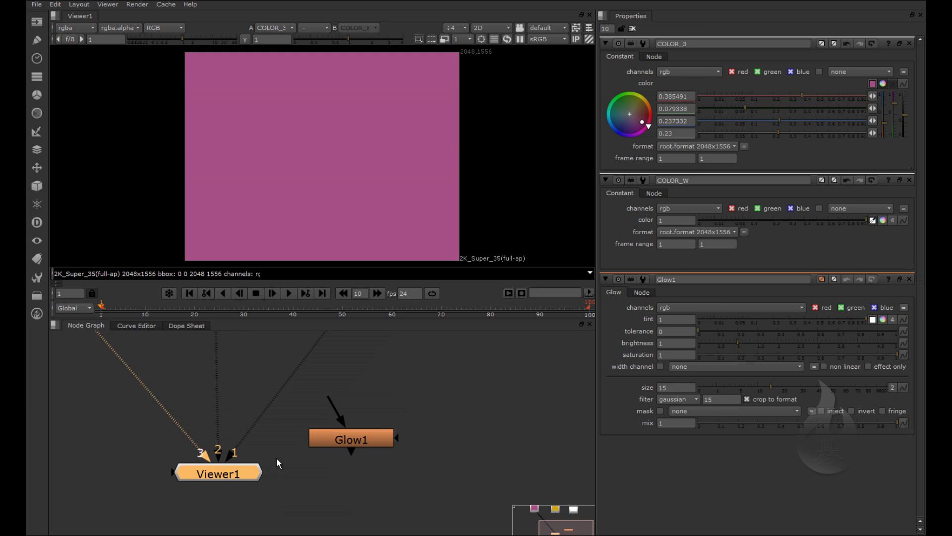
scroll(277, 457, "down", 3)
left_click(332, 359)
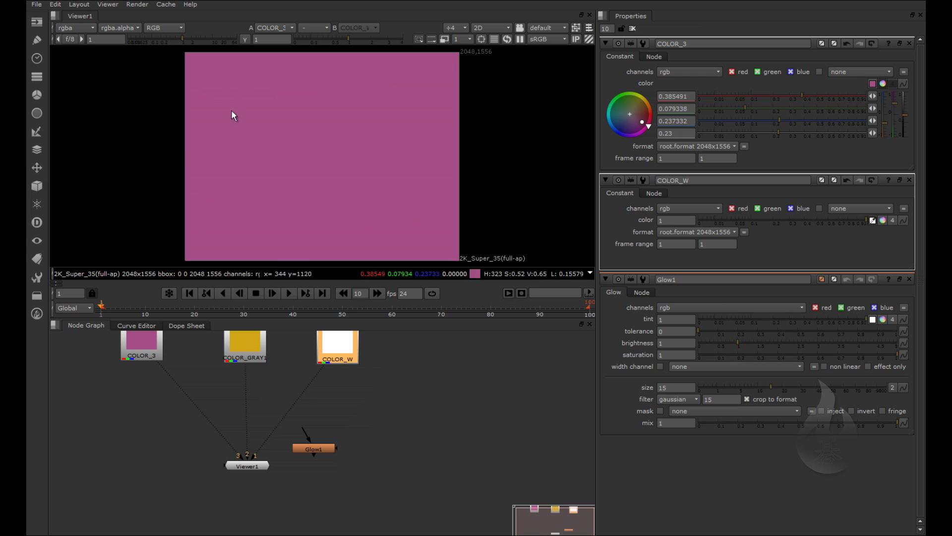
Display the alpha layer in the Viewer, then return the displayed layer to rgba.
left_click(79, 27)
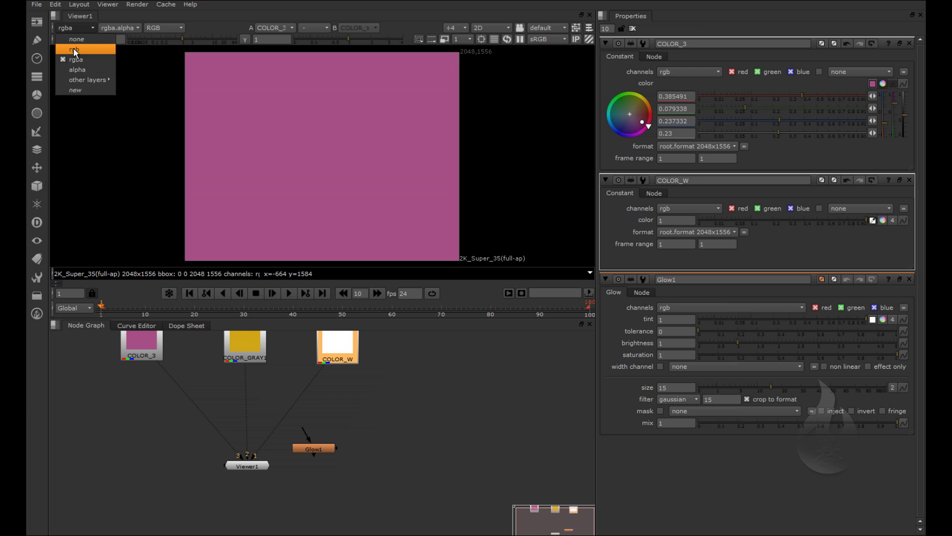
left_click(87, 71)
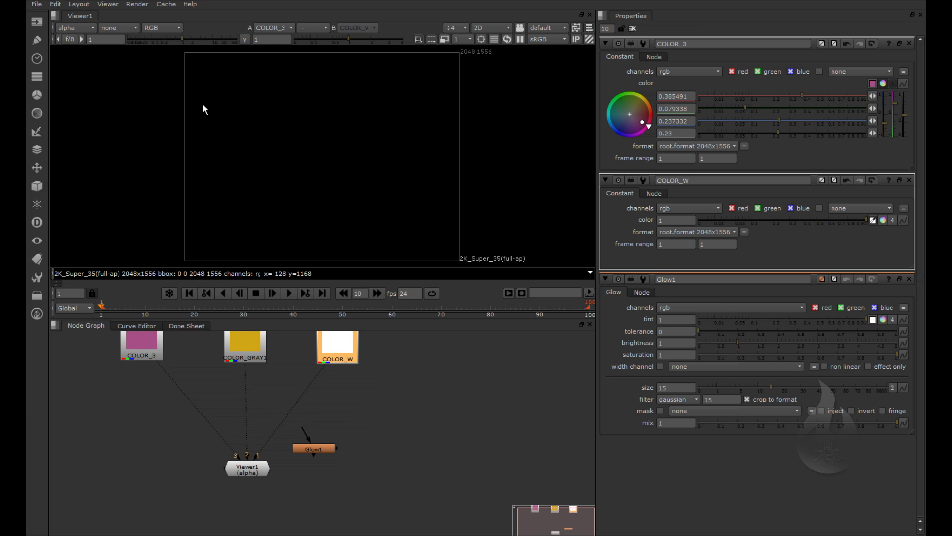
left_click(74, 29)
left_click(91, 59)
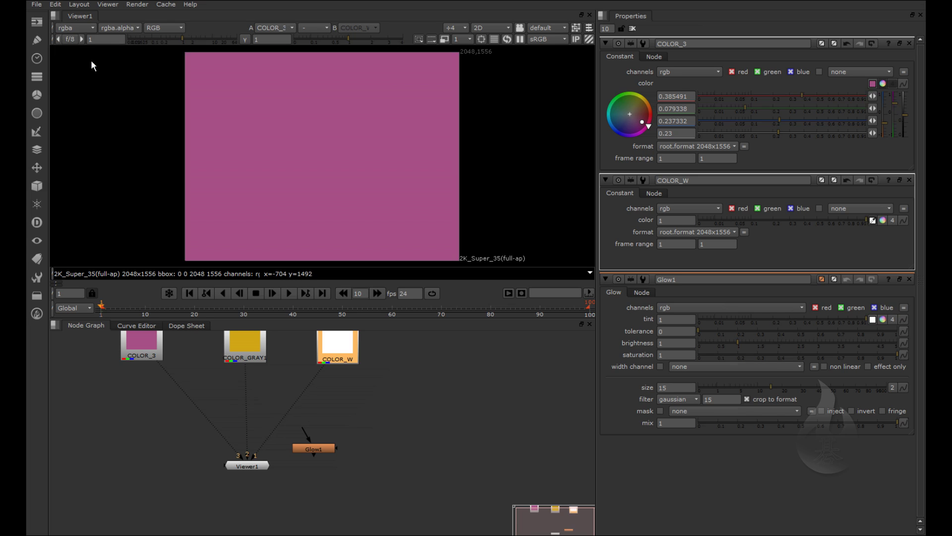
View the R, G and B channels of COLOR_3 one at a time in the Viewer.
left_click(155, 28)
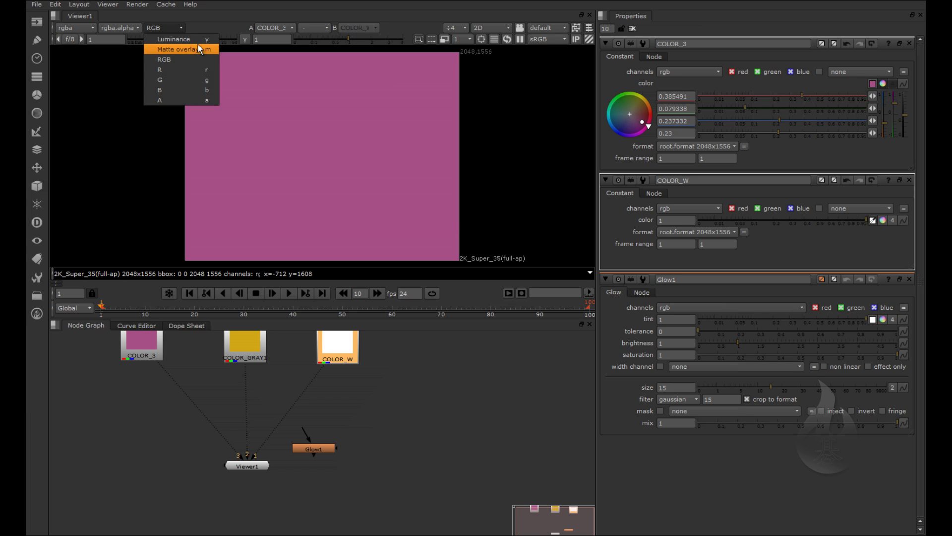
left_click(197, 70)
left_click(174, 28)
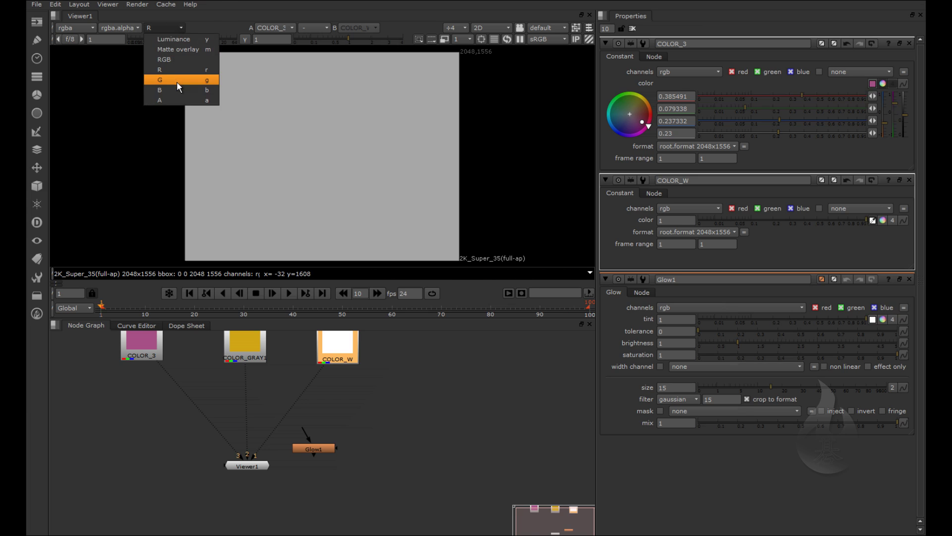
left_click(177, 80)
left_click(164, 28)
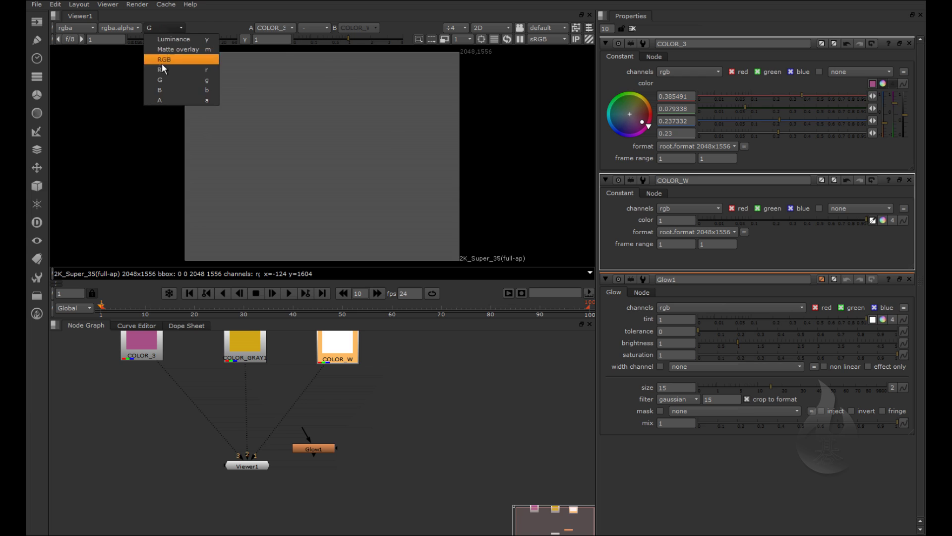
left_click(177, 94)
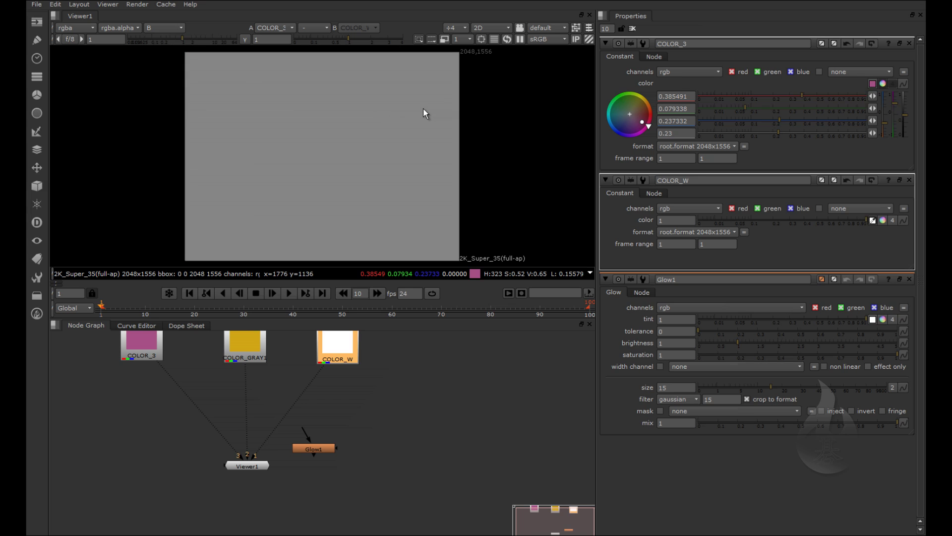
Preview the Viewer's Matte overlay and Luminance display modes, then return the display to RGB.
left_click(168, 26)
left_click(174, 50)
left_click(163, 26)
left_click(171, 39)
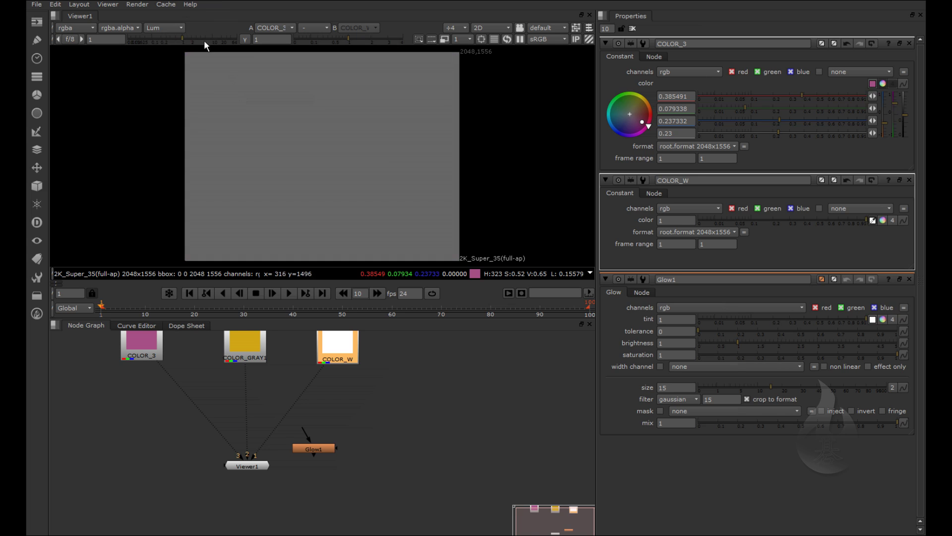
left_click(160, 28)
left_click(170, 59)
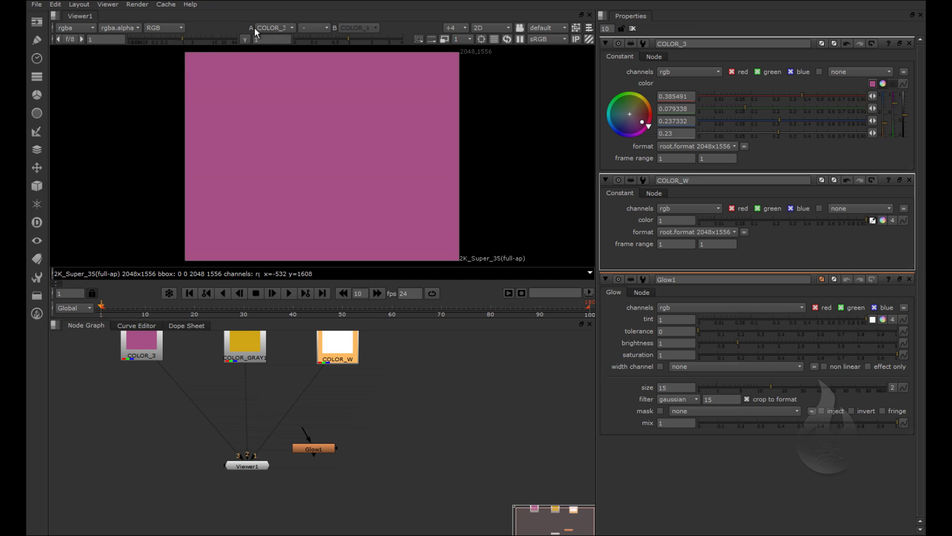
Check the Viewer's A input choices and shift COLOR_3 and COLOR_GRAY1 slightly lower in the Node Graph.
left_click(281, 29)
left_click(280, 28)
left_click_drag(148, 346, 141, 350)
left_click_drag(258, 350, 255, 358)
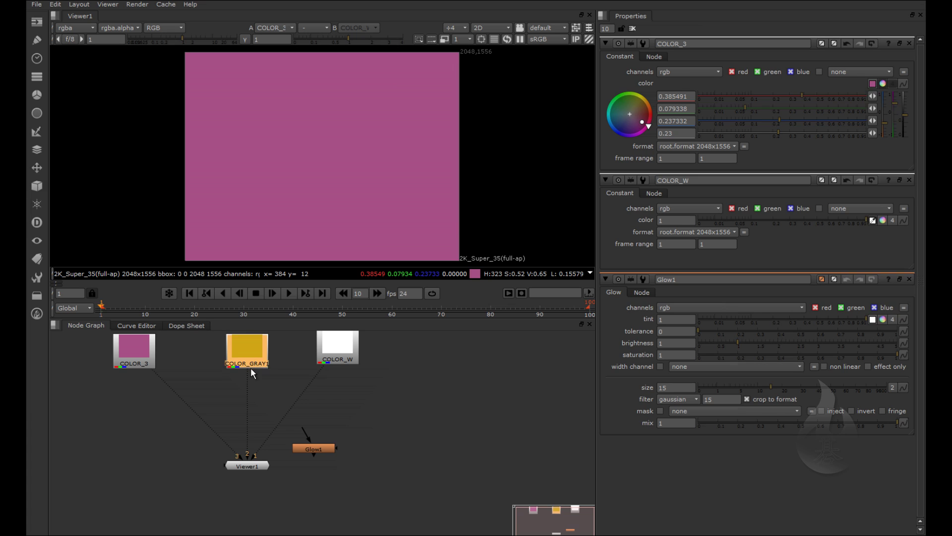
Set the Viewer to wipe between COLOR_3 and COLOR_GRAY1 as input B, with the divider moved slightly left of center.
left_click(327, 27)
left_click(326, 28)
left_click(326, 28)
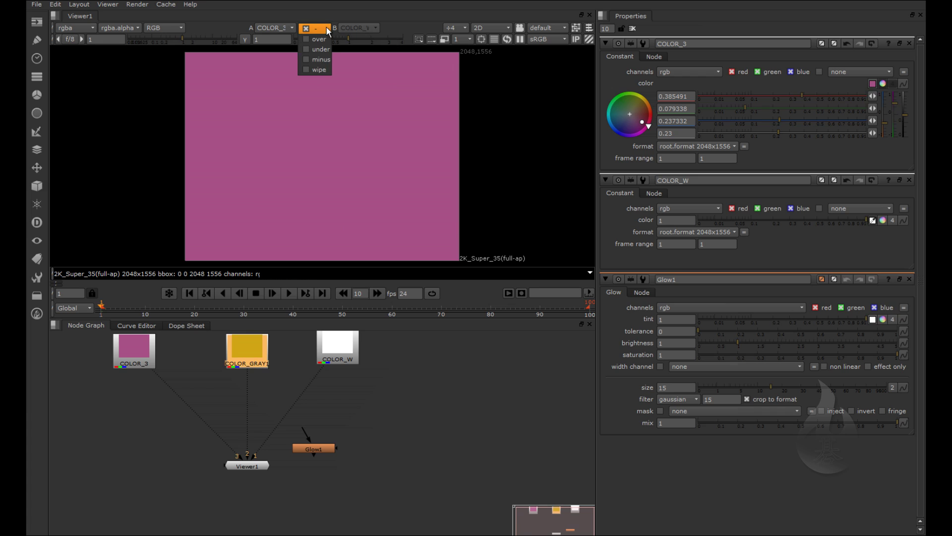
left_click(326, 69)
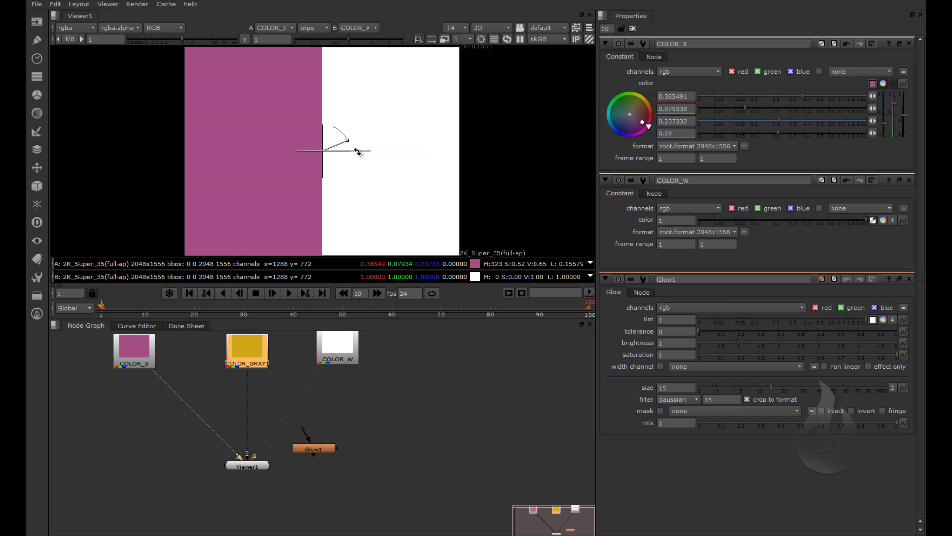
left_click_drag(322, 150, 299, 147)
left_click(360, 28)
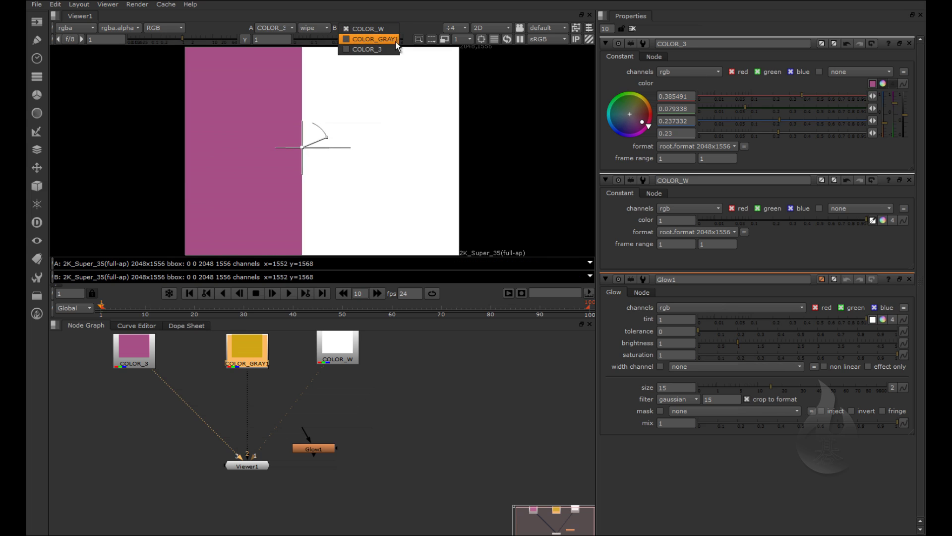
left_click(387, 39)
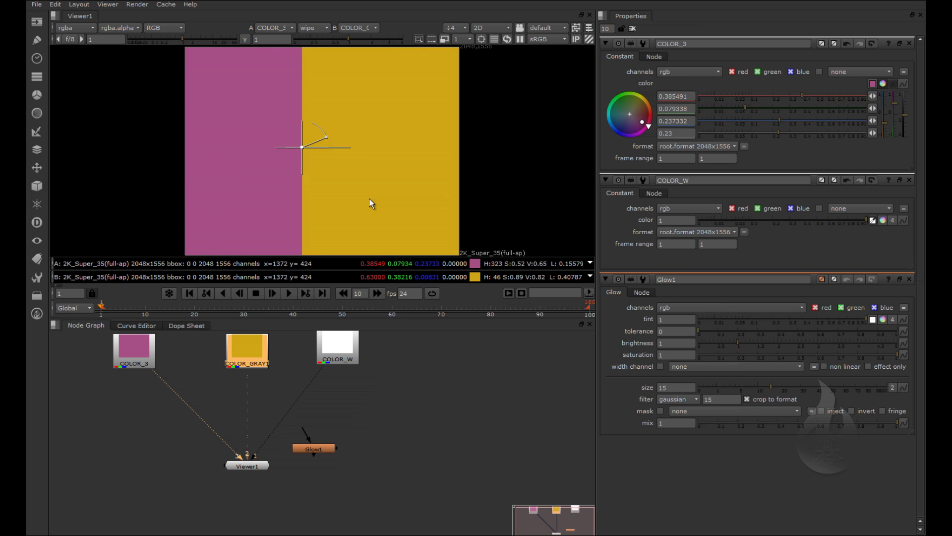
Shift the wipe divider slightly right of center and preview COLOR_3 as the Viewer's input B before restoring COLOR_GRAY1.
left_click_drag(304, 154, 348, 155)
left_click(349, 29)
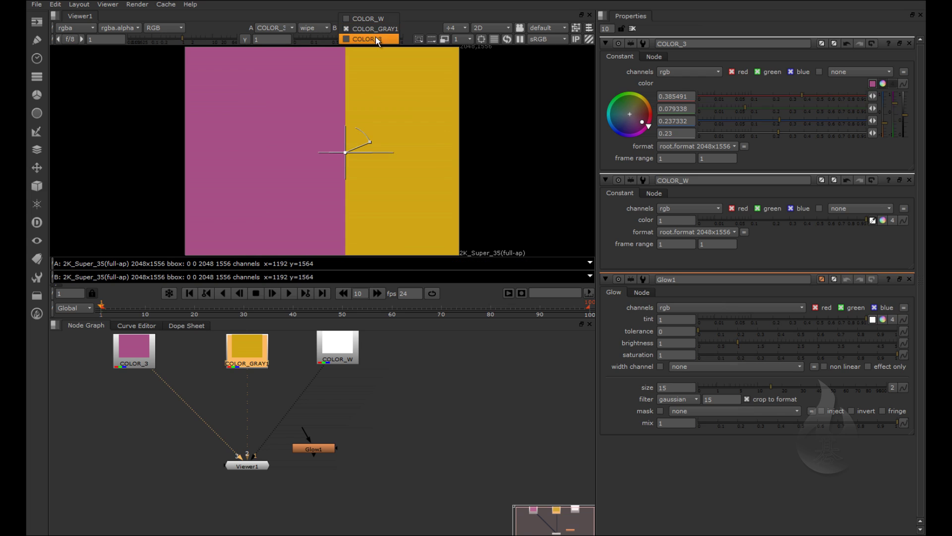
left_click(376, 37)
mouse_move(346, 153)
left_mouse_down()
mouse_move(251, 153)
mouse_move(338, 155)
left_mouse_up()
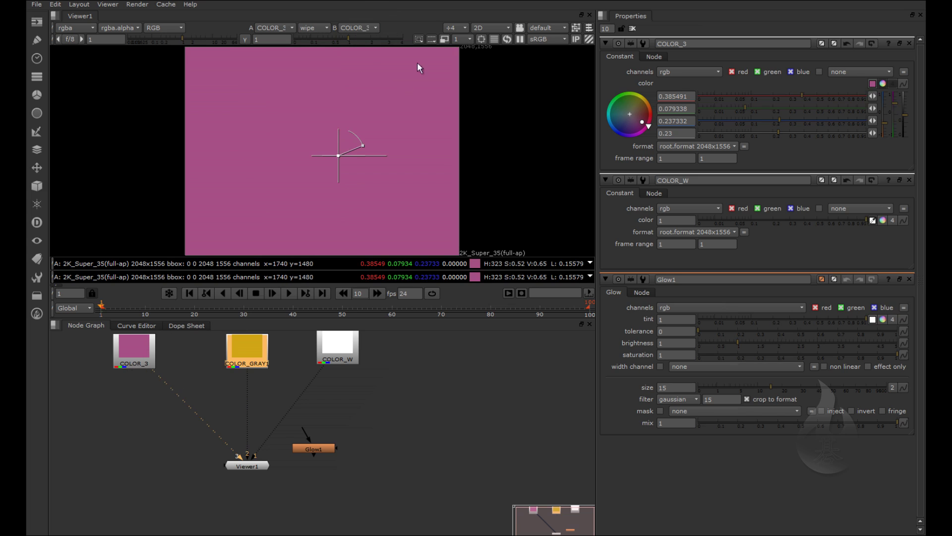
left_click(377, 26)
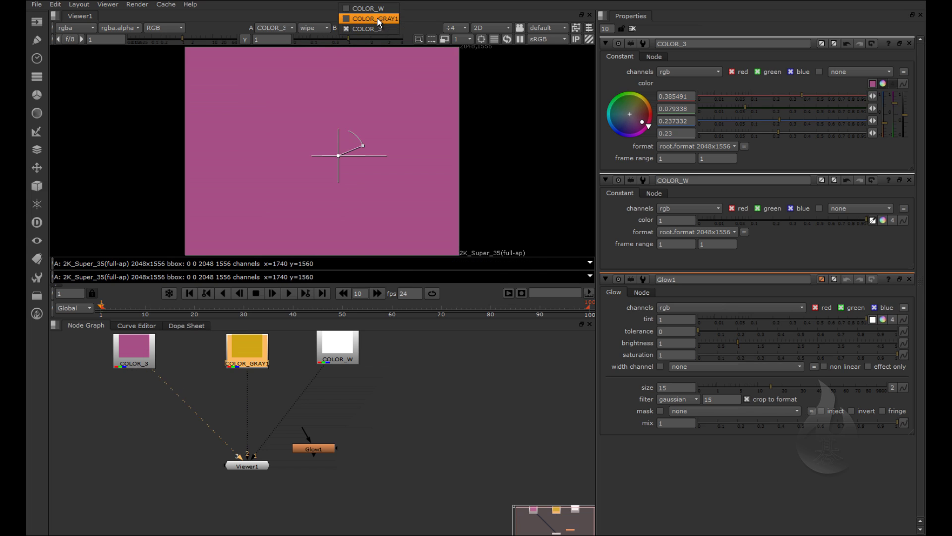
left_click(377, 19)
left_click_drag(363, 145, 379, 158)
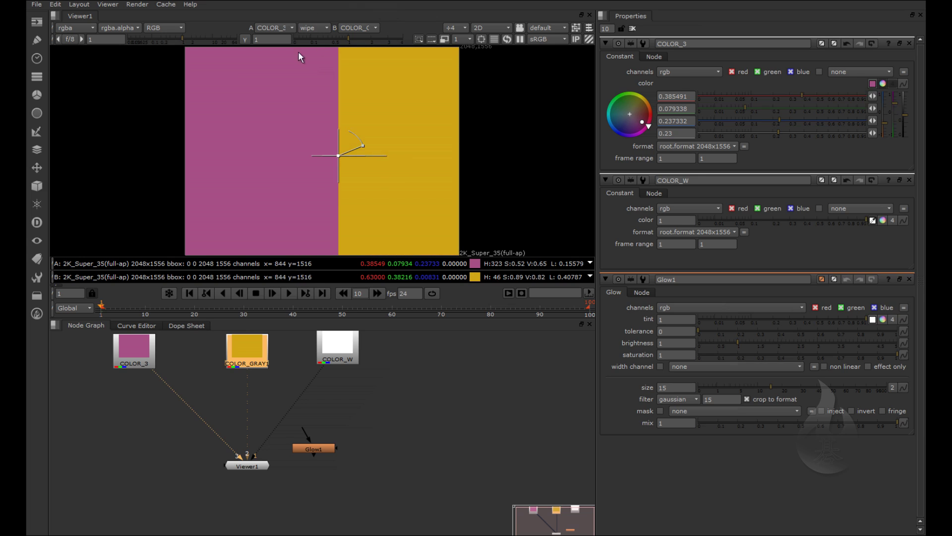
Switch the Viewer to 3D, turn off the wipe comparison, look around the scene, and return to the 2D view.
left_click(459, 28)
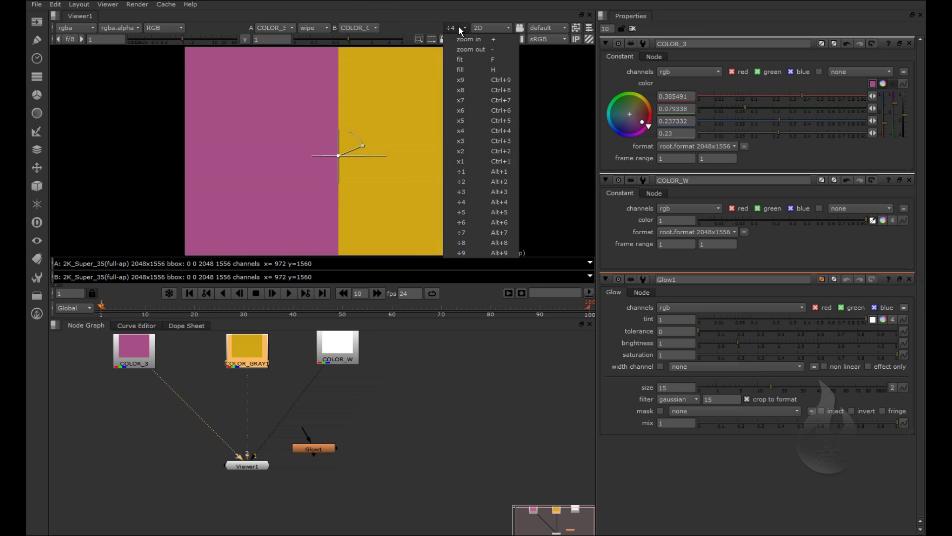
left_click(460, 27)
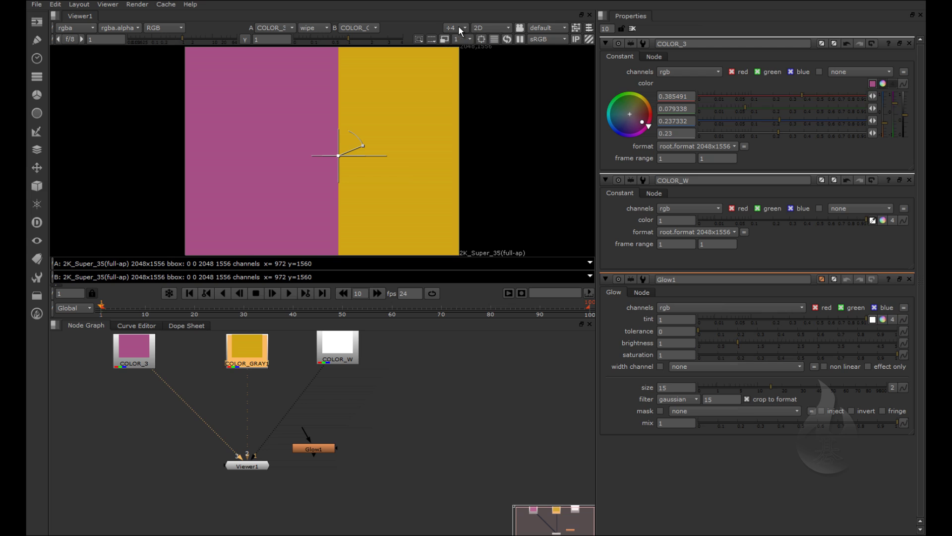
left_click(495, 27)
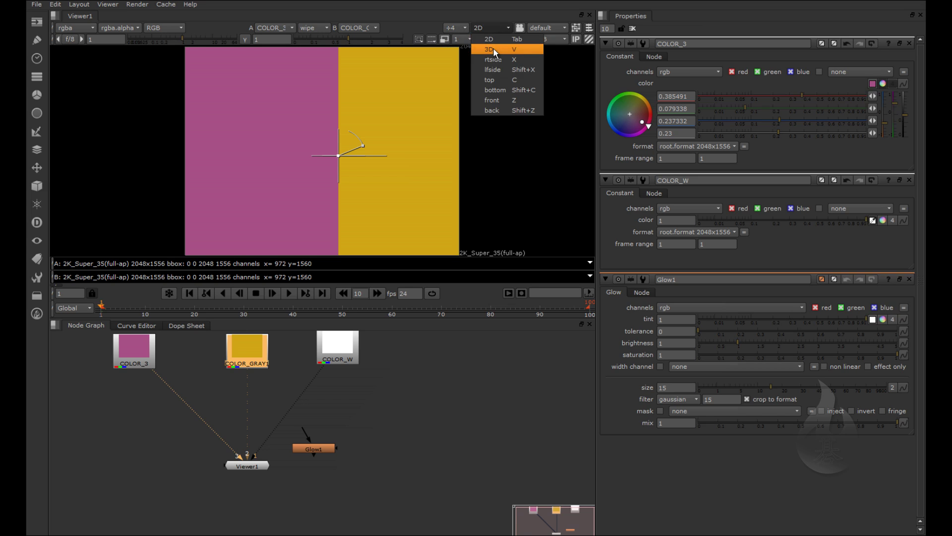
left_click(493, 48)
left_click_drag(327, 215, 302, 4, "ctrl")
left_click(311, 26)
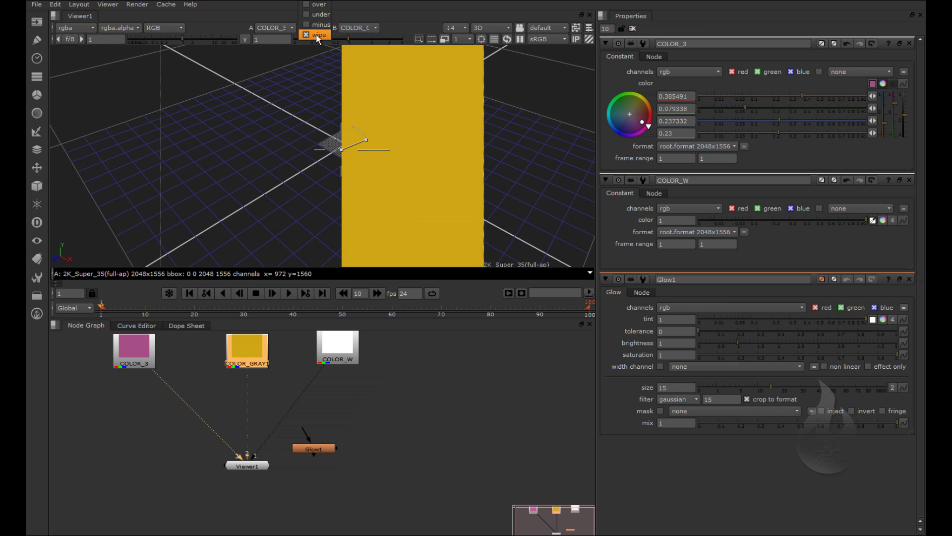
left_click(314, 18)
left_click_drag(260, 162, 458, 83, "ctrl")
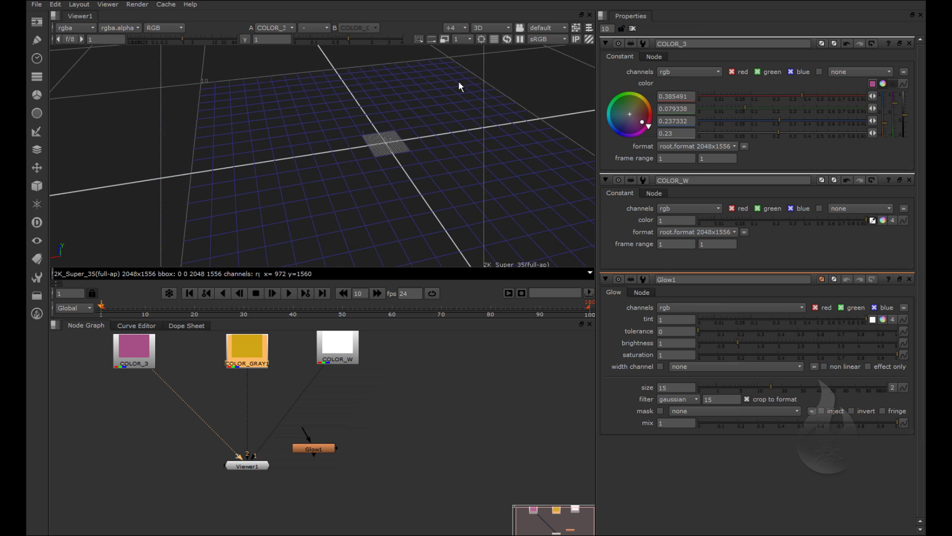
left_click(486, 26)
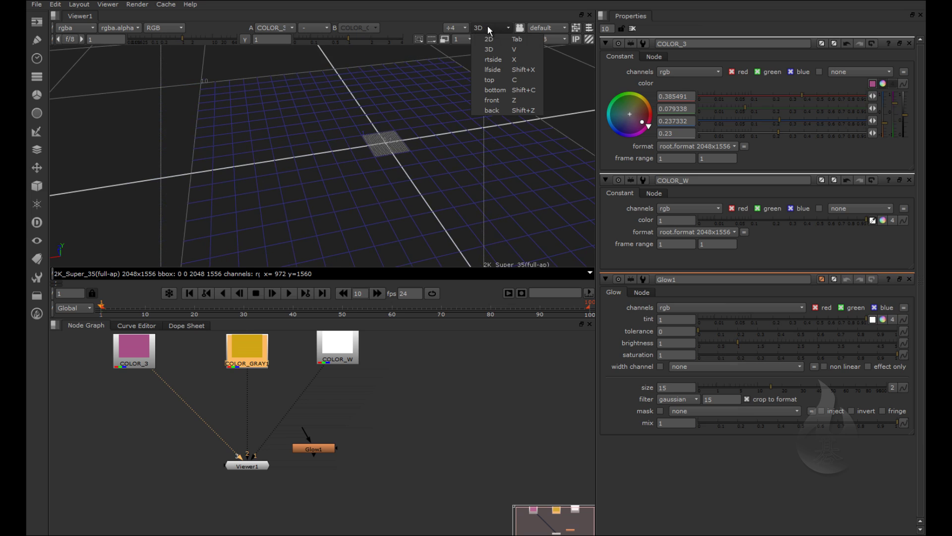
left_click(519, 40)
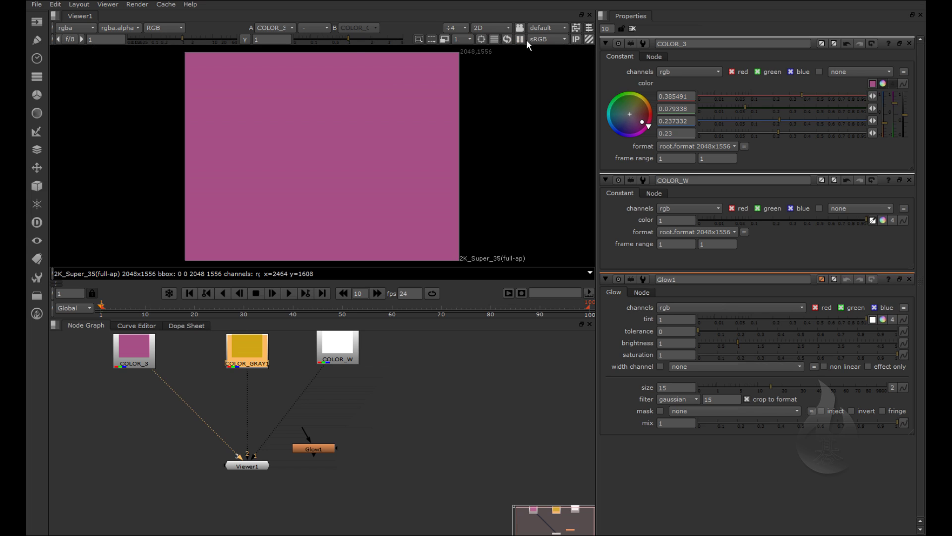
Preview the title safe guide over COLOR_3 in the Viewer, and set the Viewer back to no guides.
left_click(425, 39)
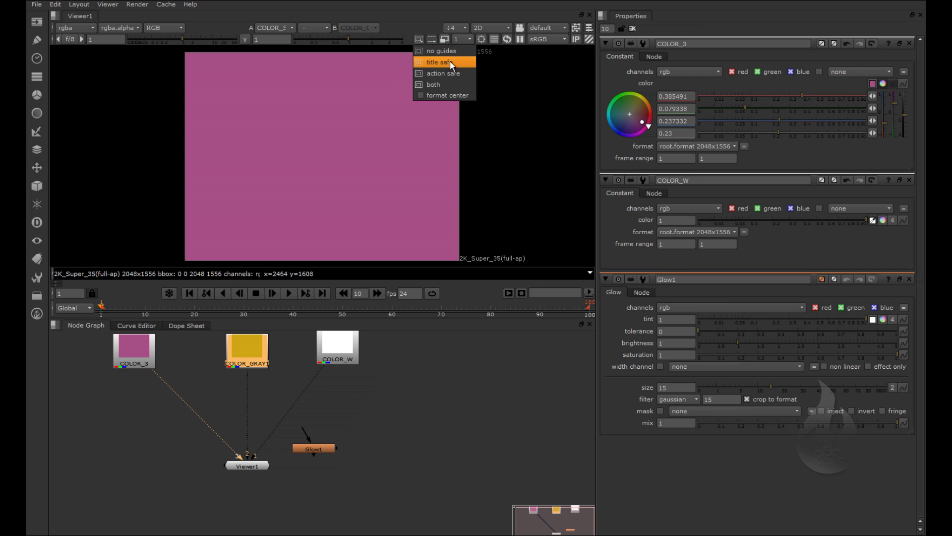
left_click(450, 62)
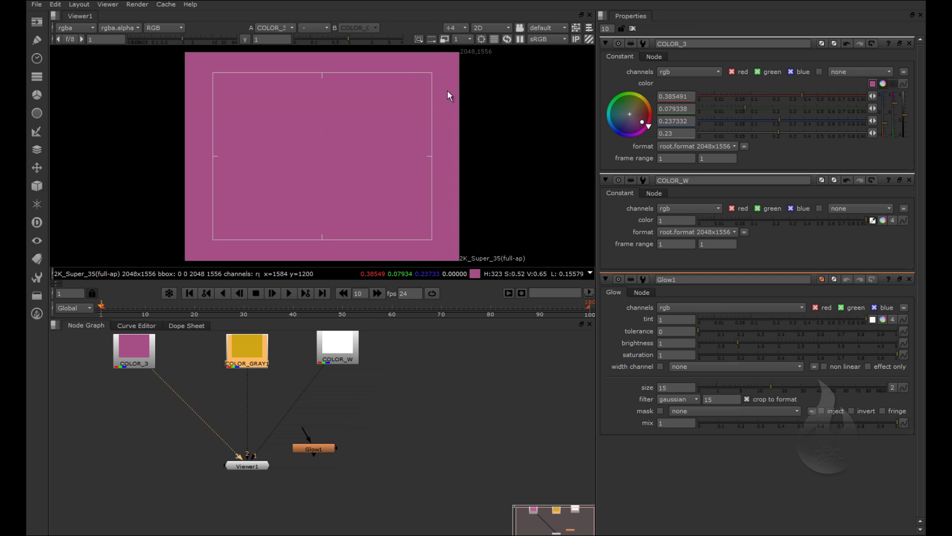
left_click(424, 40)
left_click(429, 51)
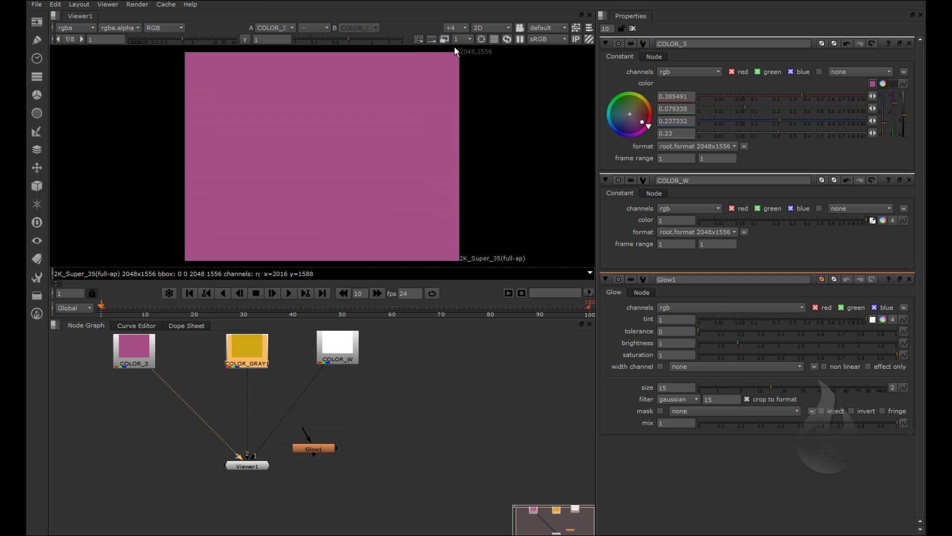
Check the Viewer's mask and downrez choices, and try toggling its proxy mode.
left_click(432, 40)
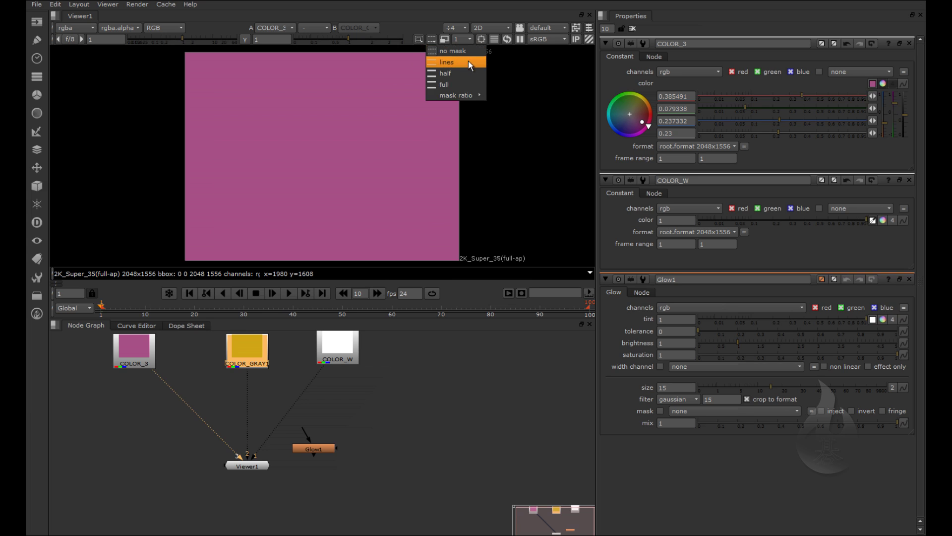
mouse_move(467, 93)
left_click(446, 38)
left_click(444, 39)
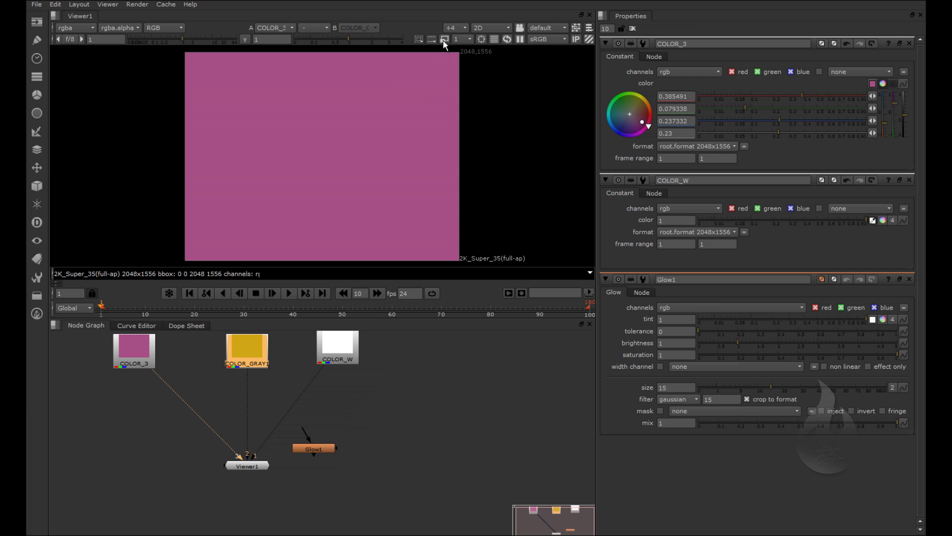
left_click(443, 40)
left_click(442, 40)
left_click(466, 38)
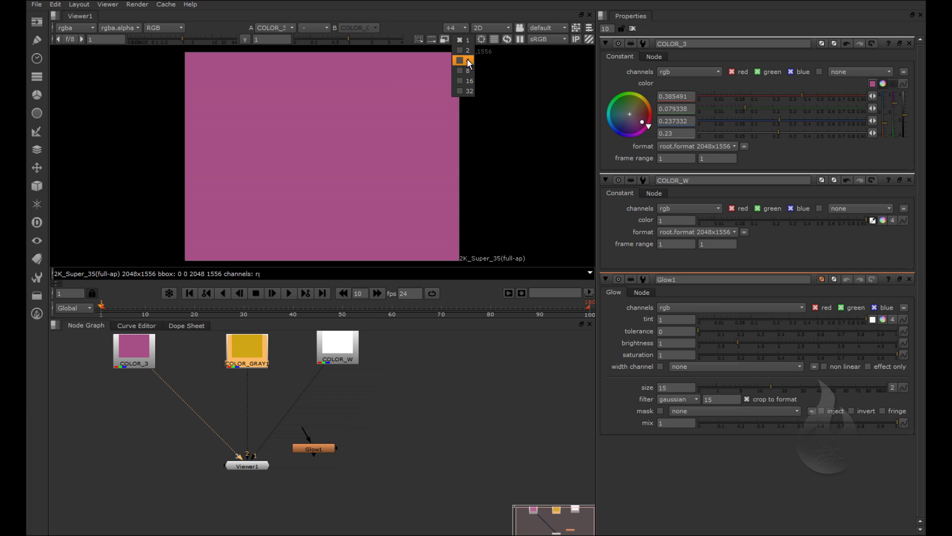
left_click(481, 40)
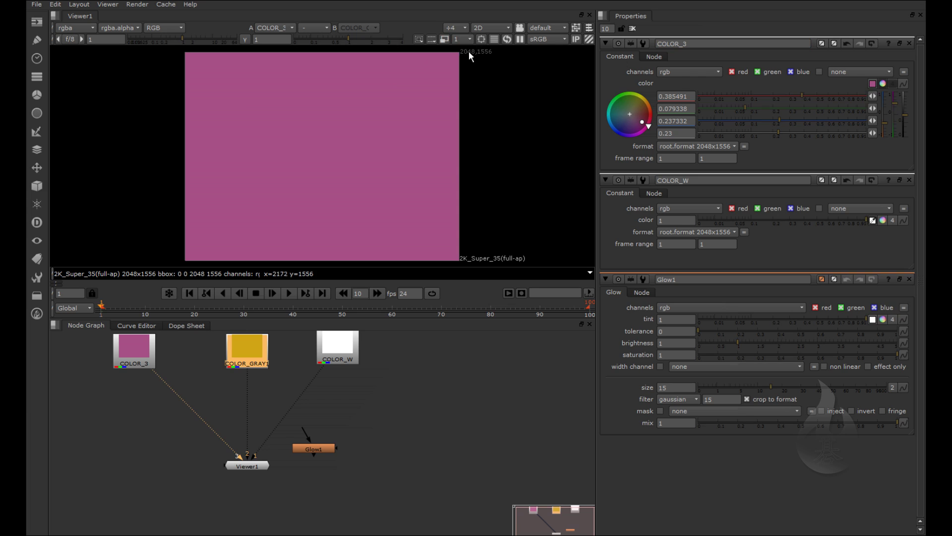
Turn on the Viewer's region of interest, try resizing and moving its box, and turn it off again.
left_click(483, 39)
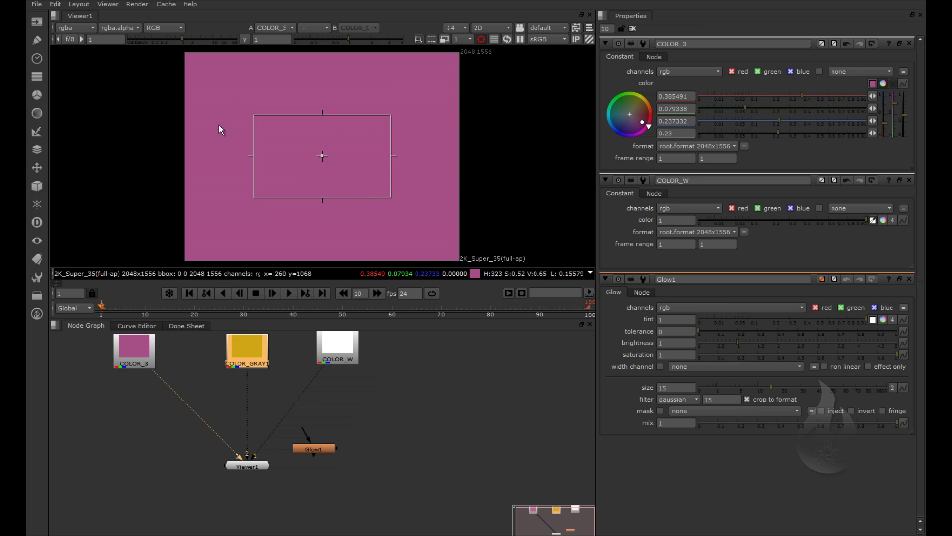
left_click_drag(253, 116, 296, 116)
left_click_drag(347, 151, 336, 150)
left_click_drag(223, 81, 419, 170)
left_click_drag(321, 128, 330, 150)
left_click(481, 39)
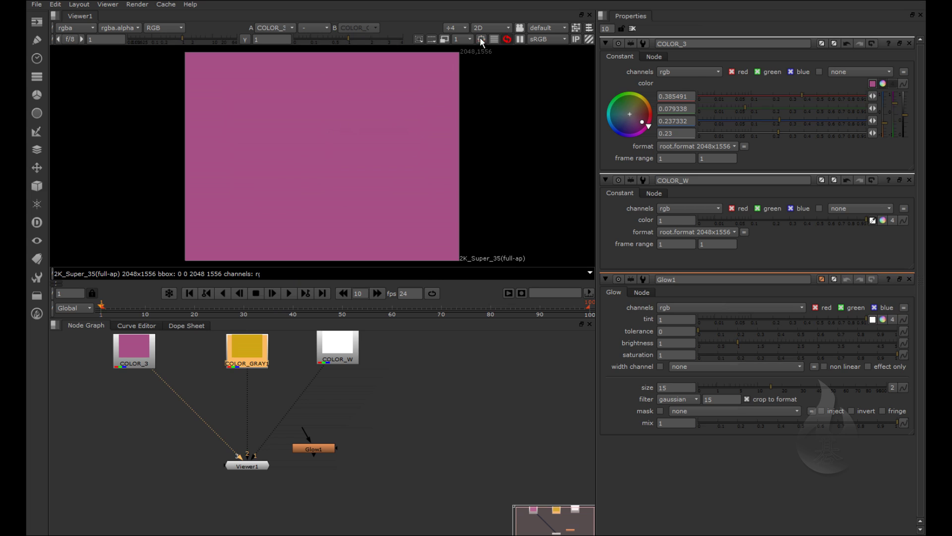
Preview the Viewer process as None and rec709, and return it to sRGB.
left_click(564, 39)
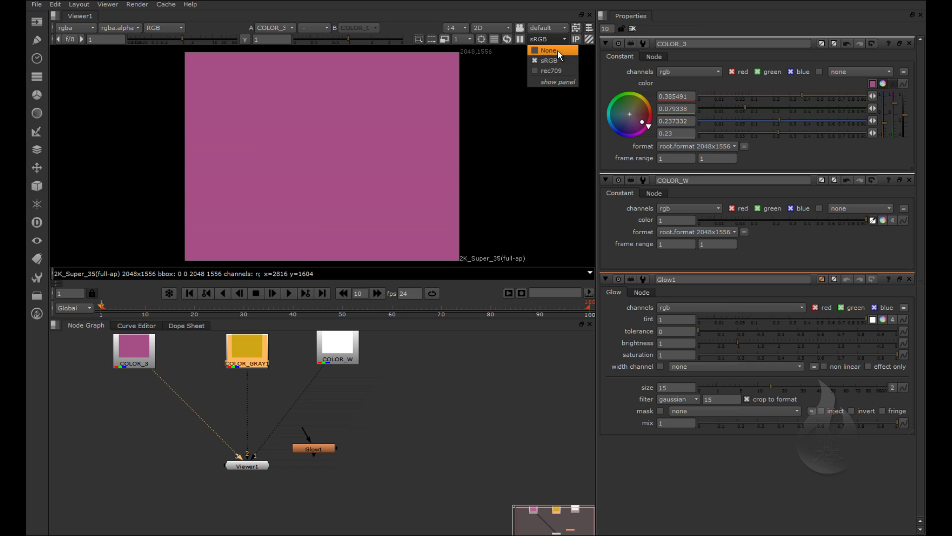
left_click(558, 49)
left_click(558, 38)
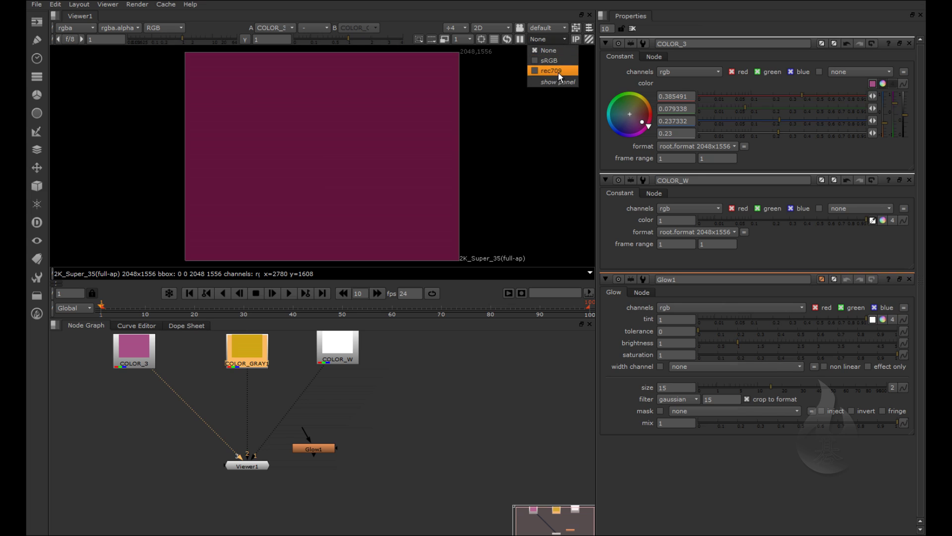
left_click(563, 73)
left_click(547, 39)
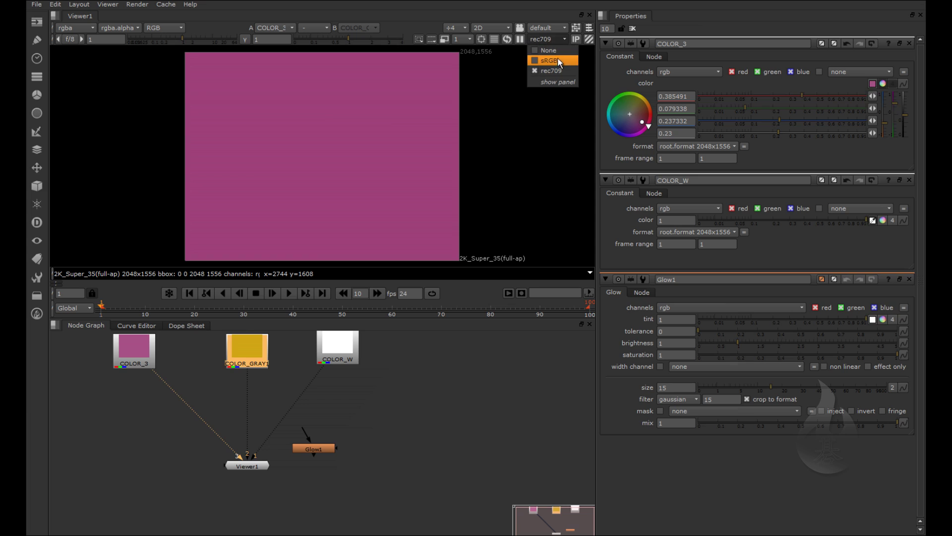
left_click(562, 60)
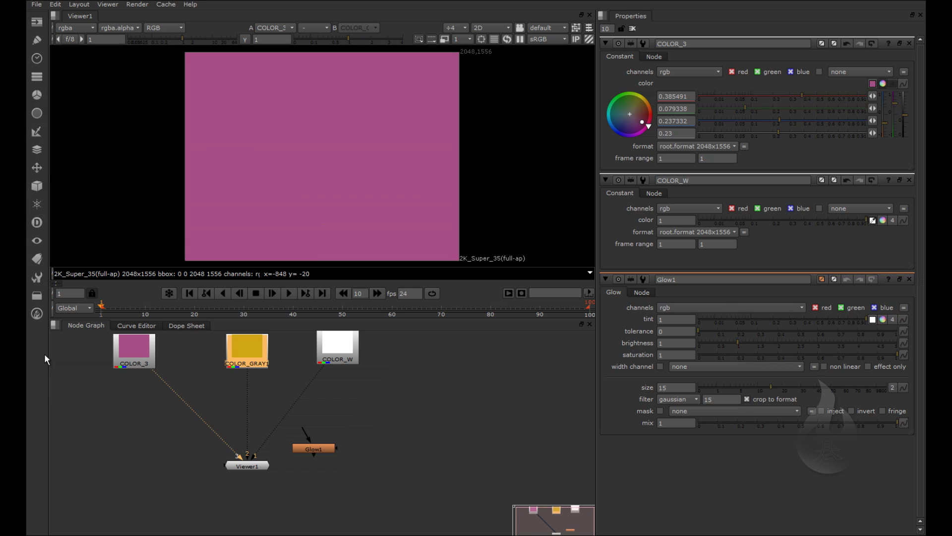
left_click(39, 23)
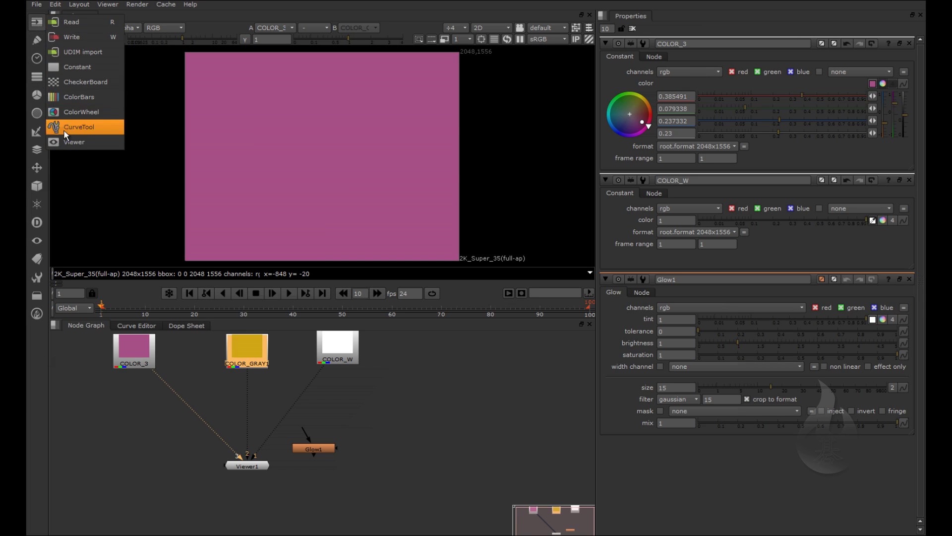
left_click(37, 58)
left_click(39, 75)
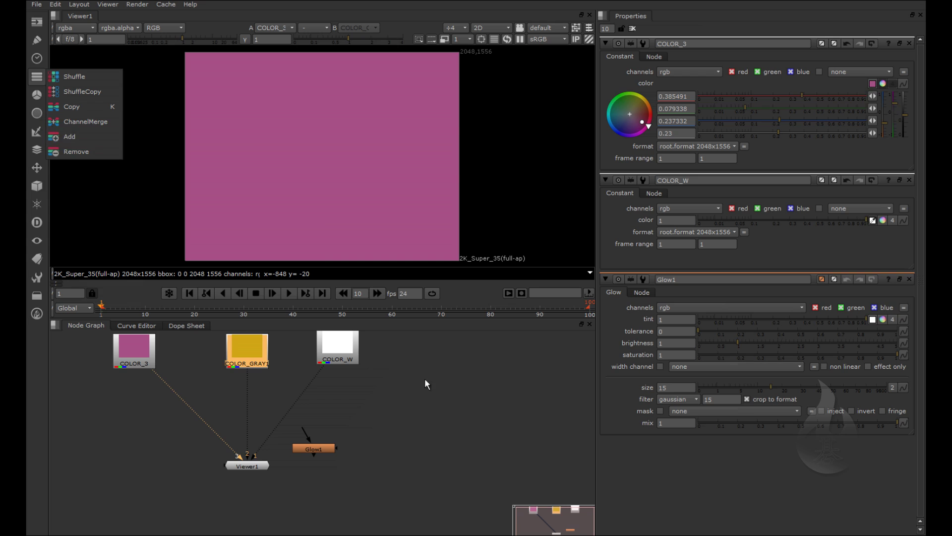
left_click(299, 379)
key("Tab")
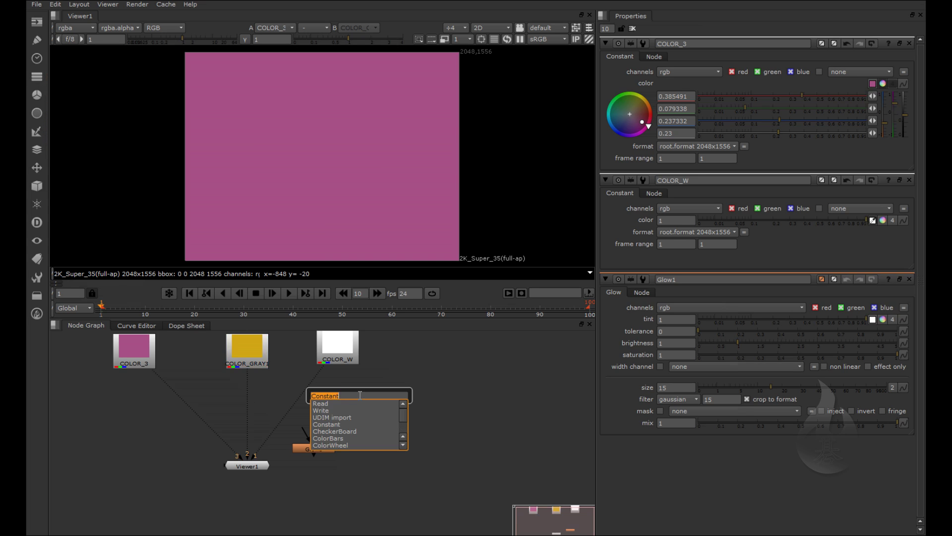
type("jndfkl")
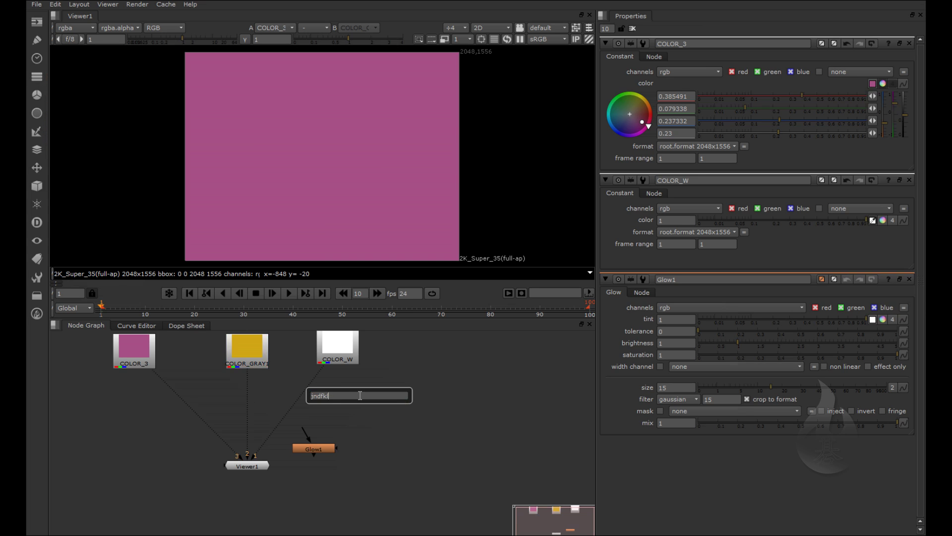
key("BackSpace")
key("BackSpace")
key("BackSpace")
type("re")
key("Down")
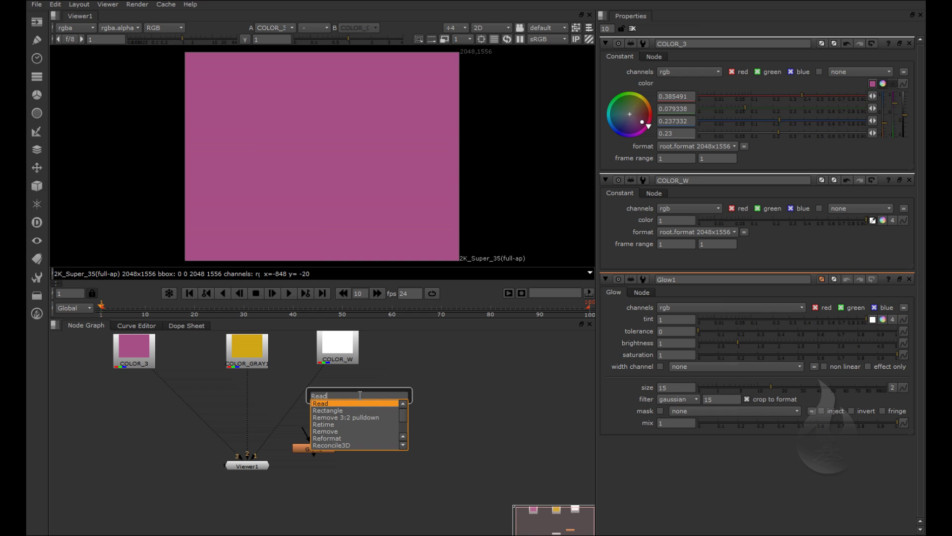
key("Return")
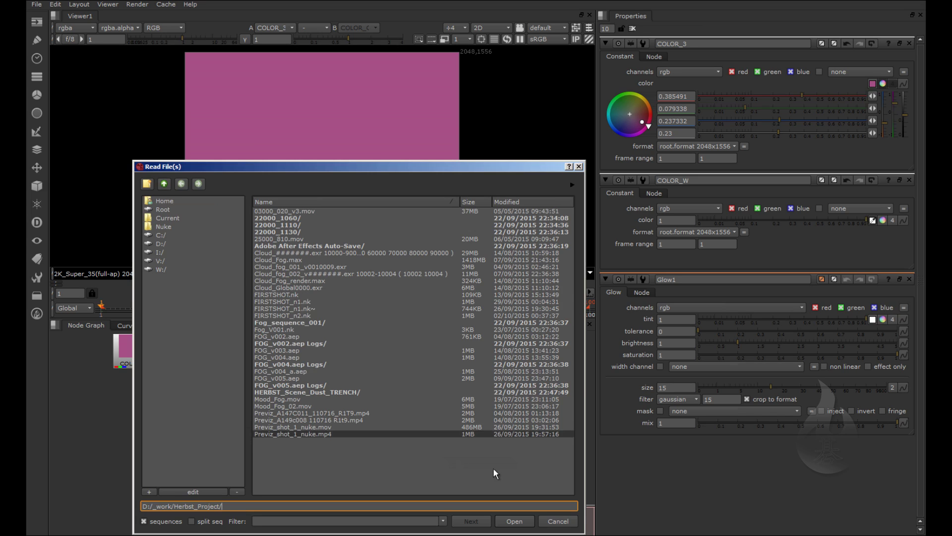
left_click(558, 521)
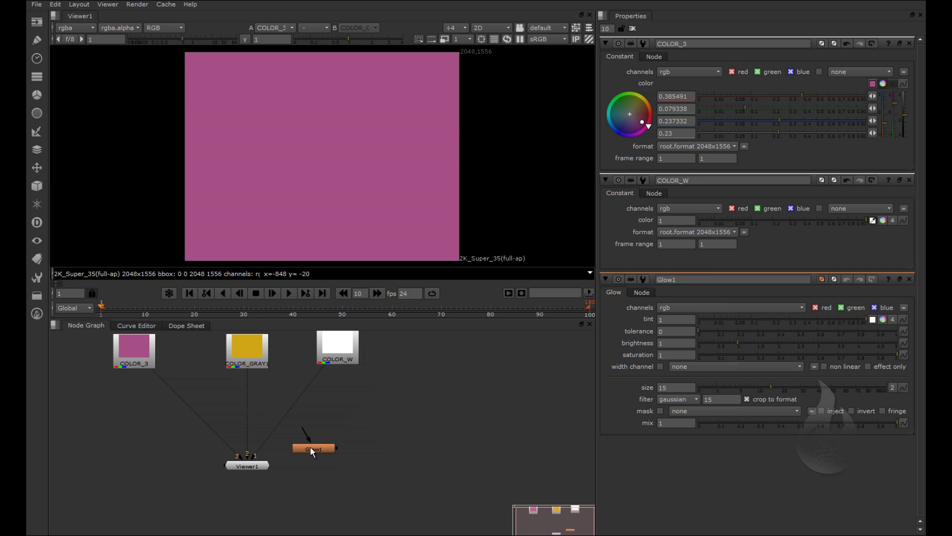
Move Glow1 farther right in the Node Graph and add an unconnected Blur node between COLOR_W and Glow1.
left_click_drag(312, 450, 502, 450)
left_click(367, 396)
key("Tab")
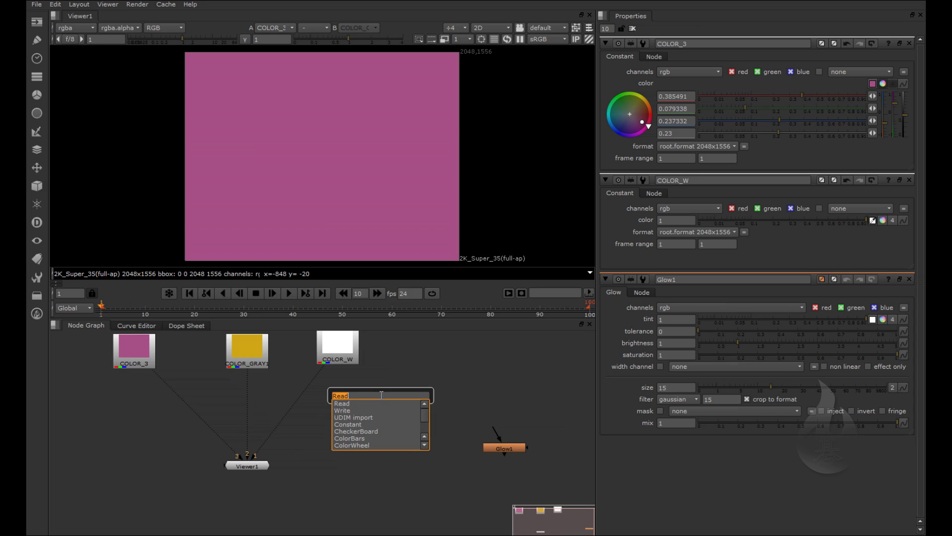
type("blur")
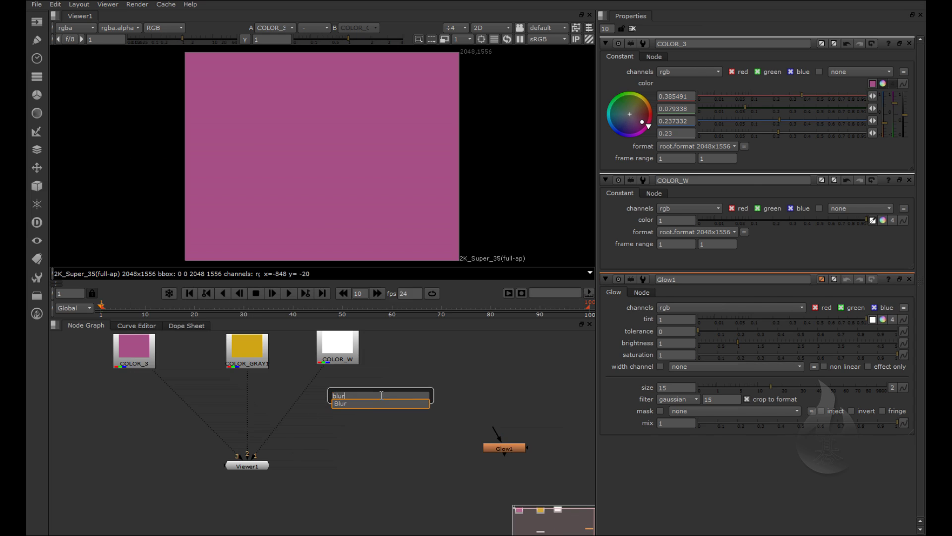
key("Return")
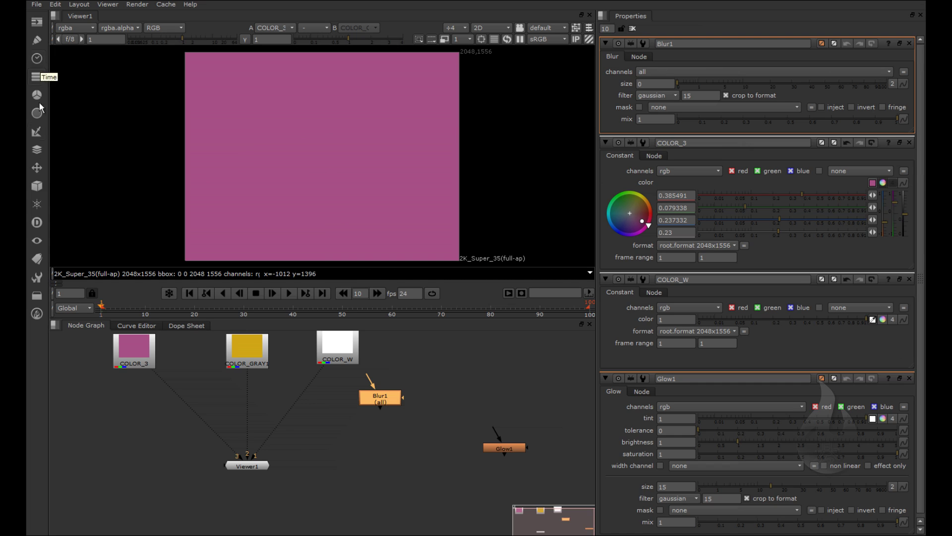
left_click(37, 59)
mouse_move(37, 95)
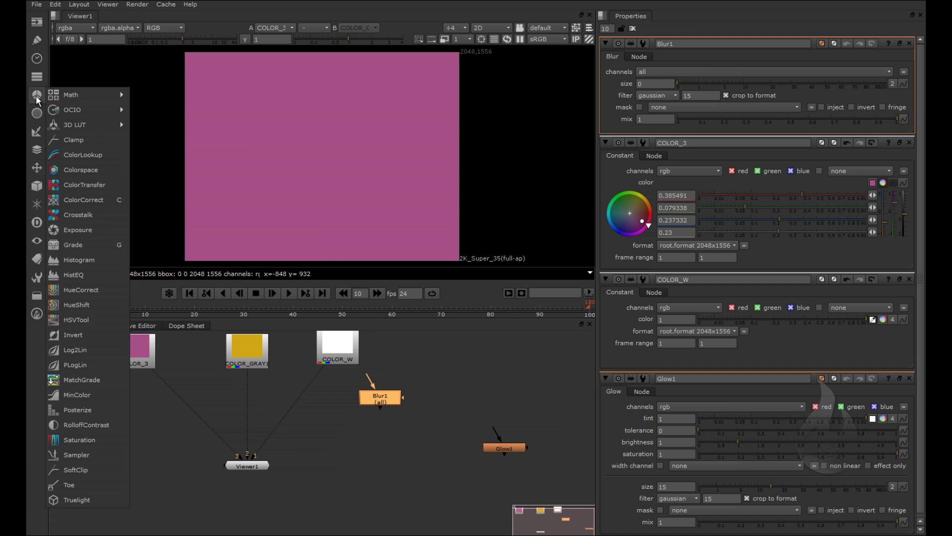
left_click(474, 377)
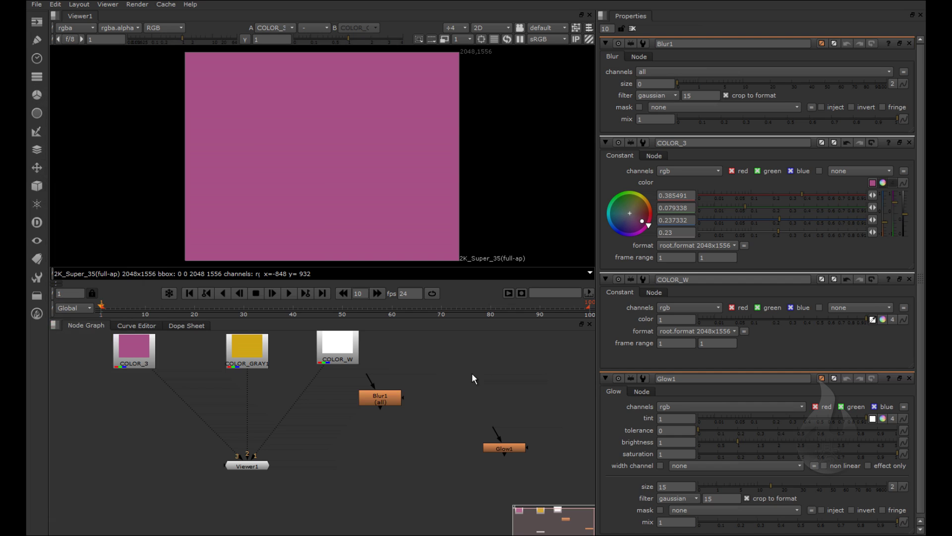